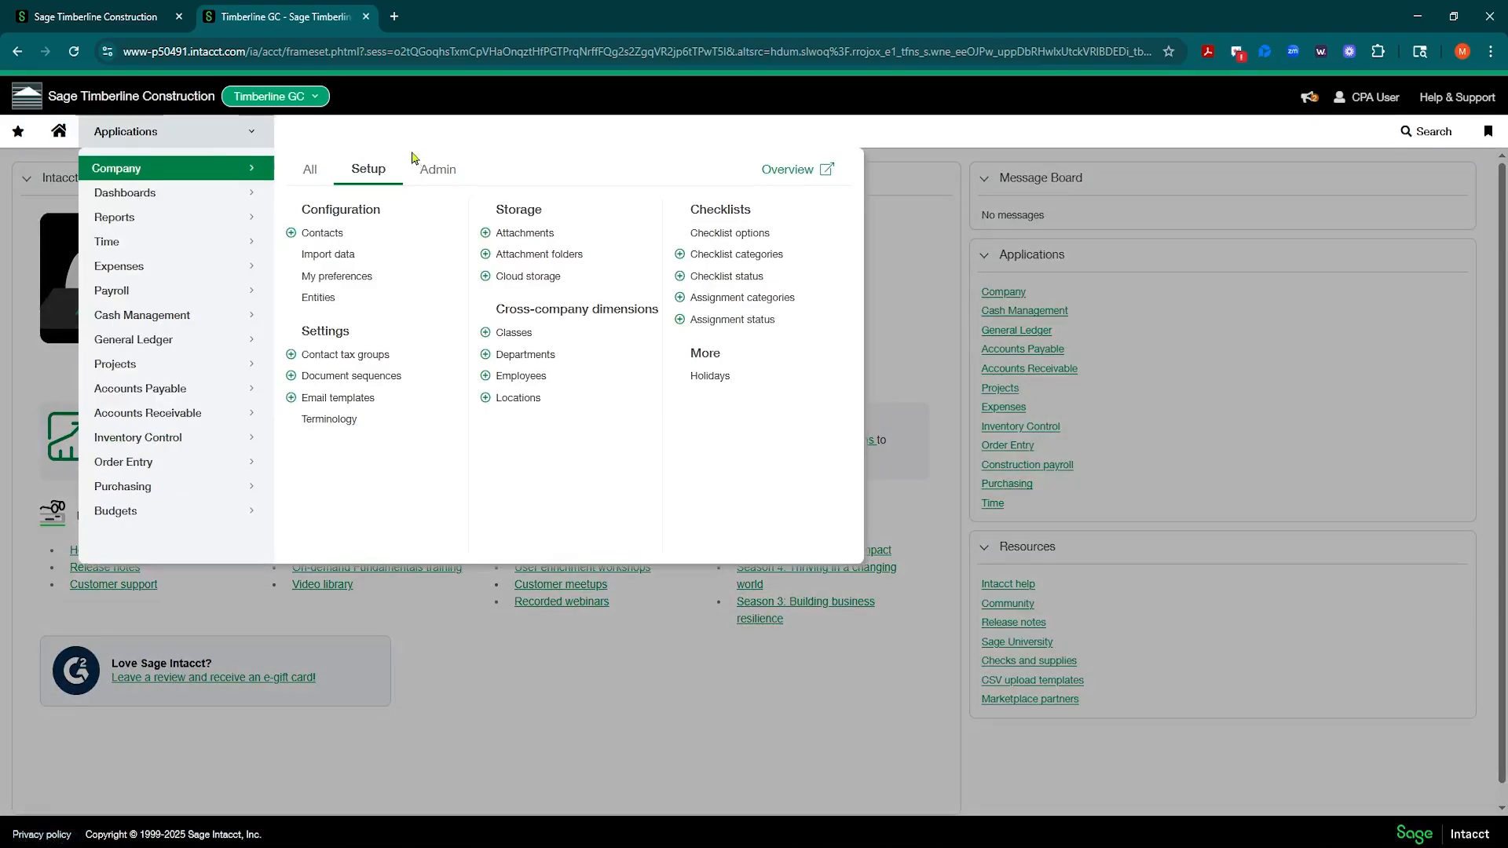
Step: Open the payroll cost code overrides setup and start a new cost code override
{"action": "mouse_move", "coordinate": [170, 298]}
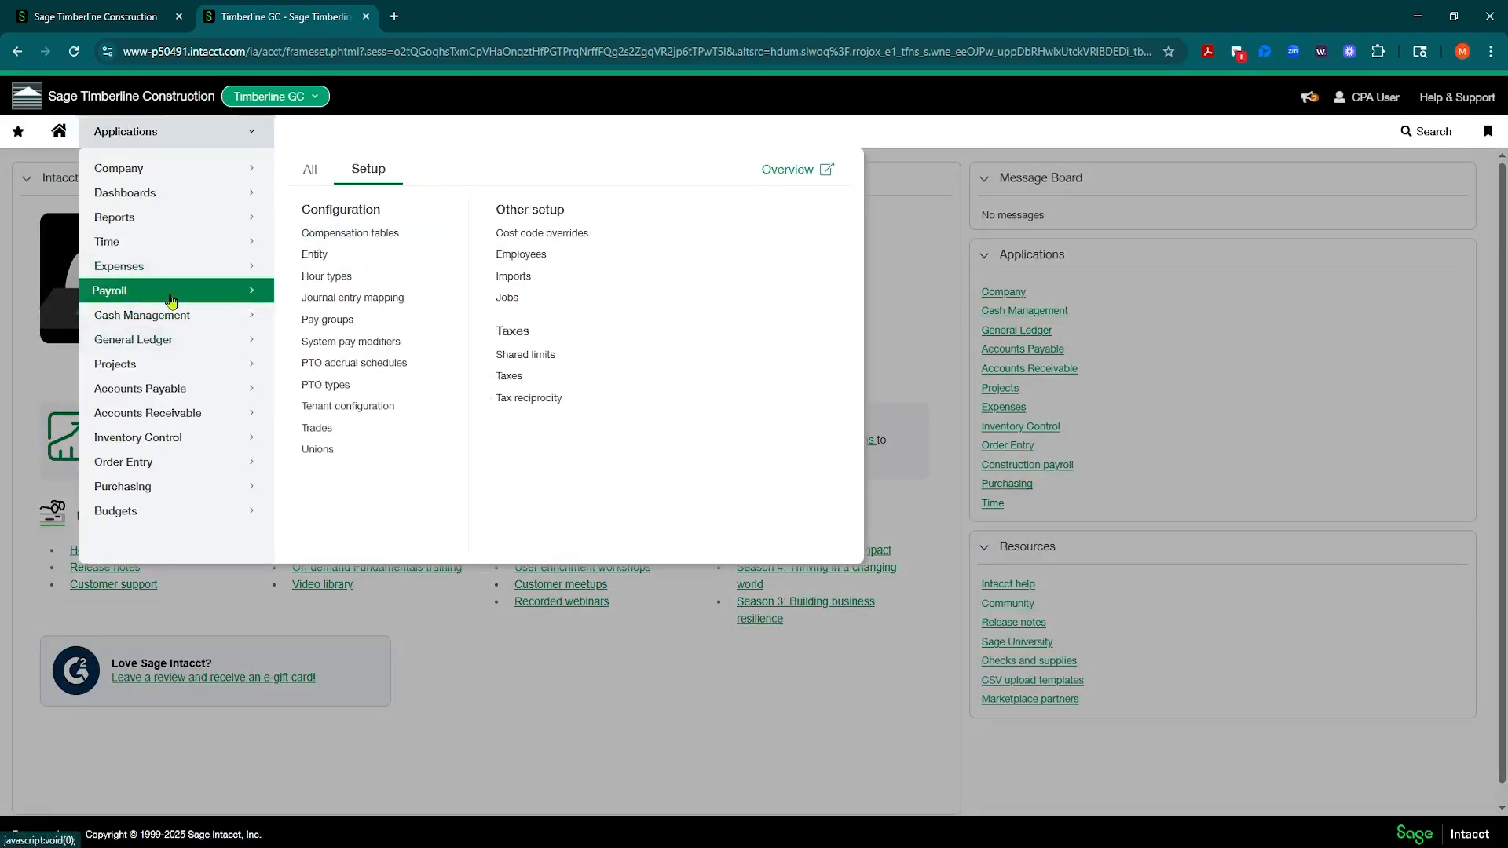
{"action": "left_click", "coordinate": [532, 235]}
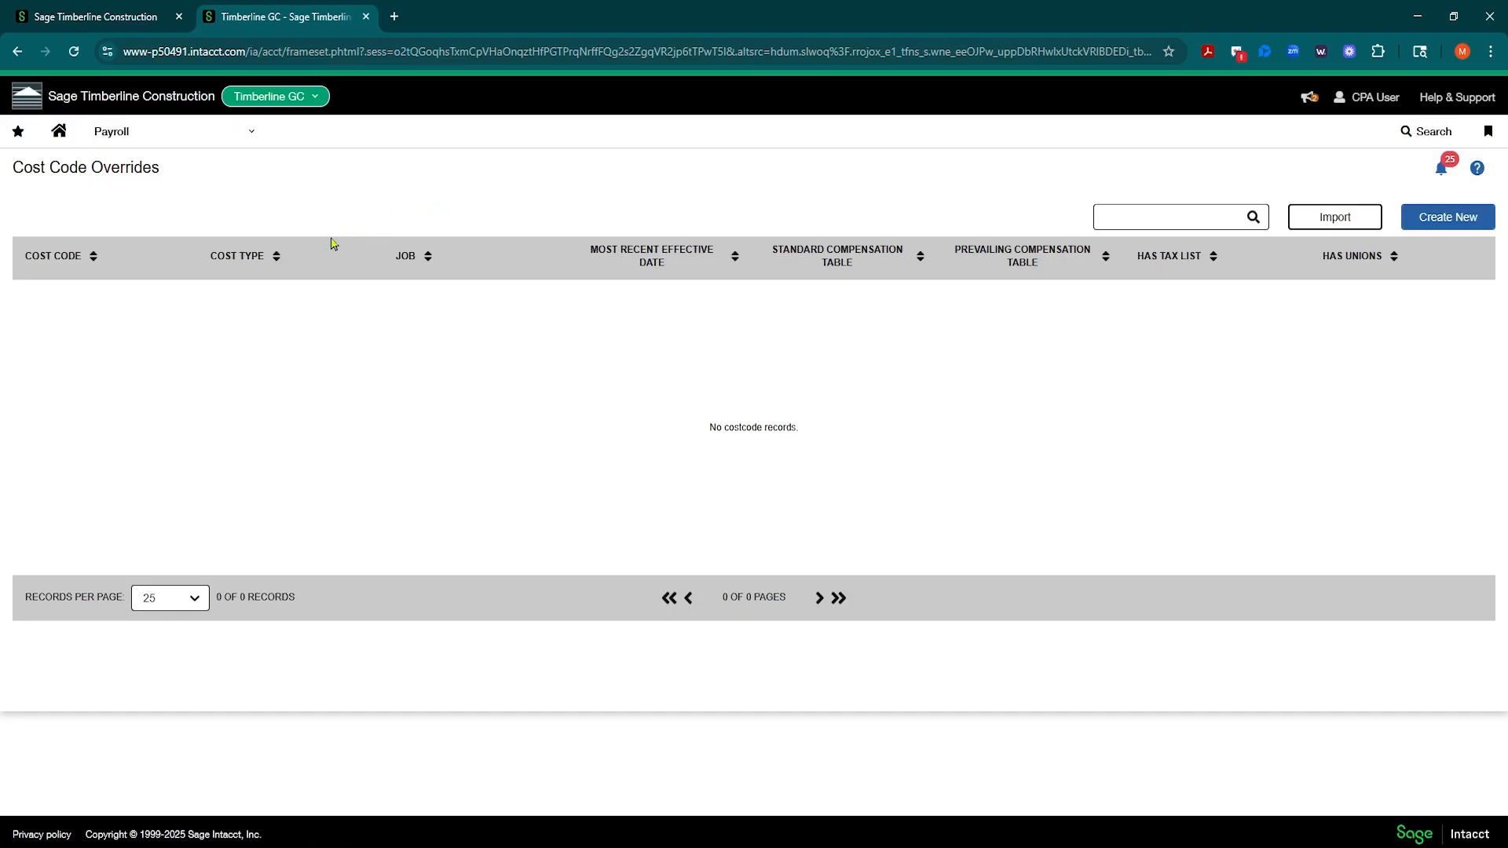
{"action": "left_click", "coordinate": [211, 142]}
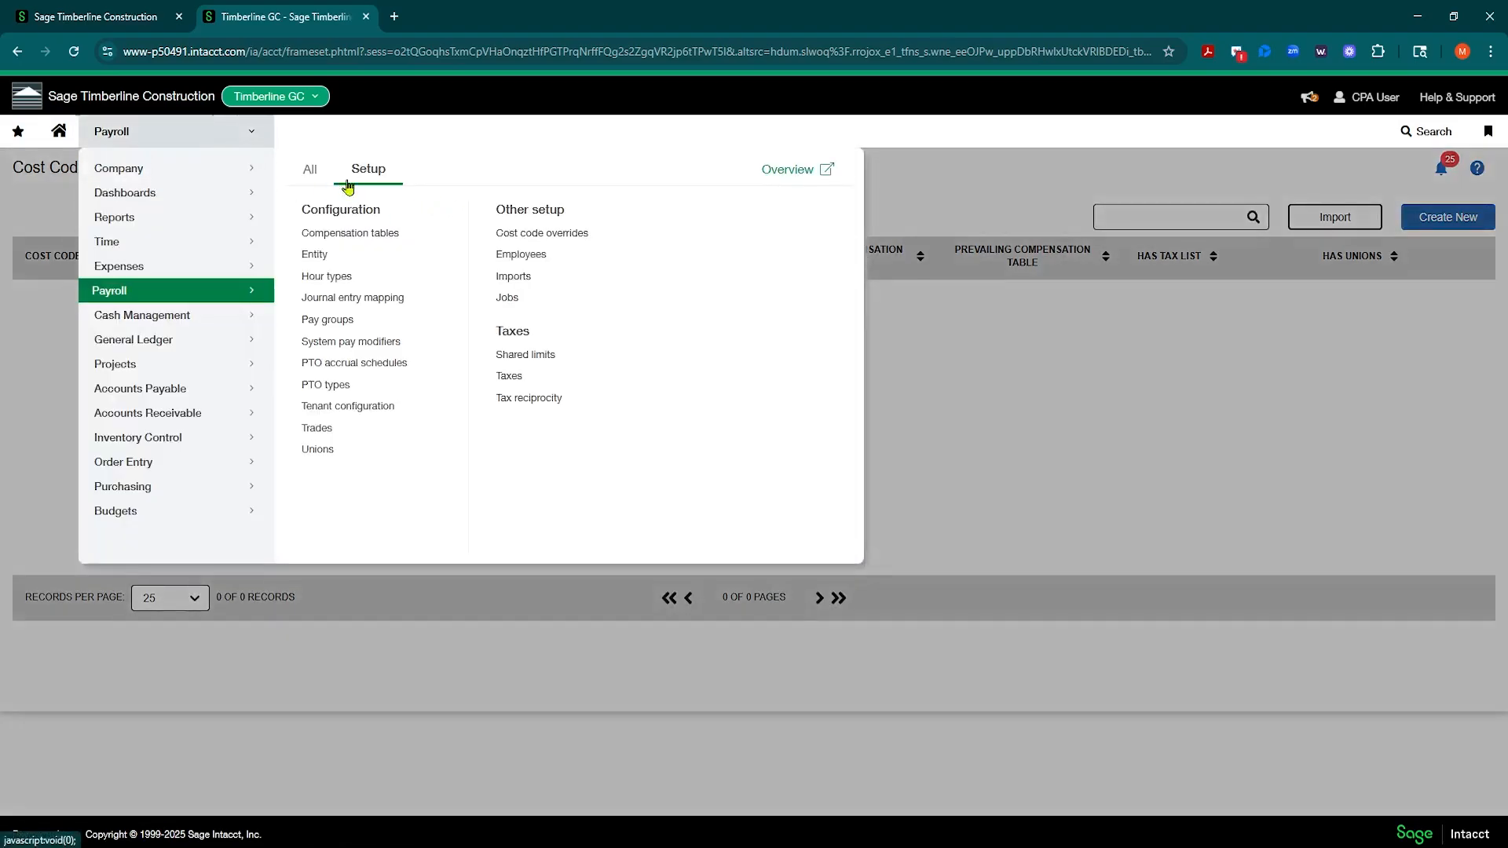
{"action": "left_click", "coordinate": [535, 235]}
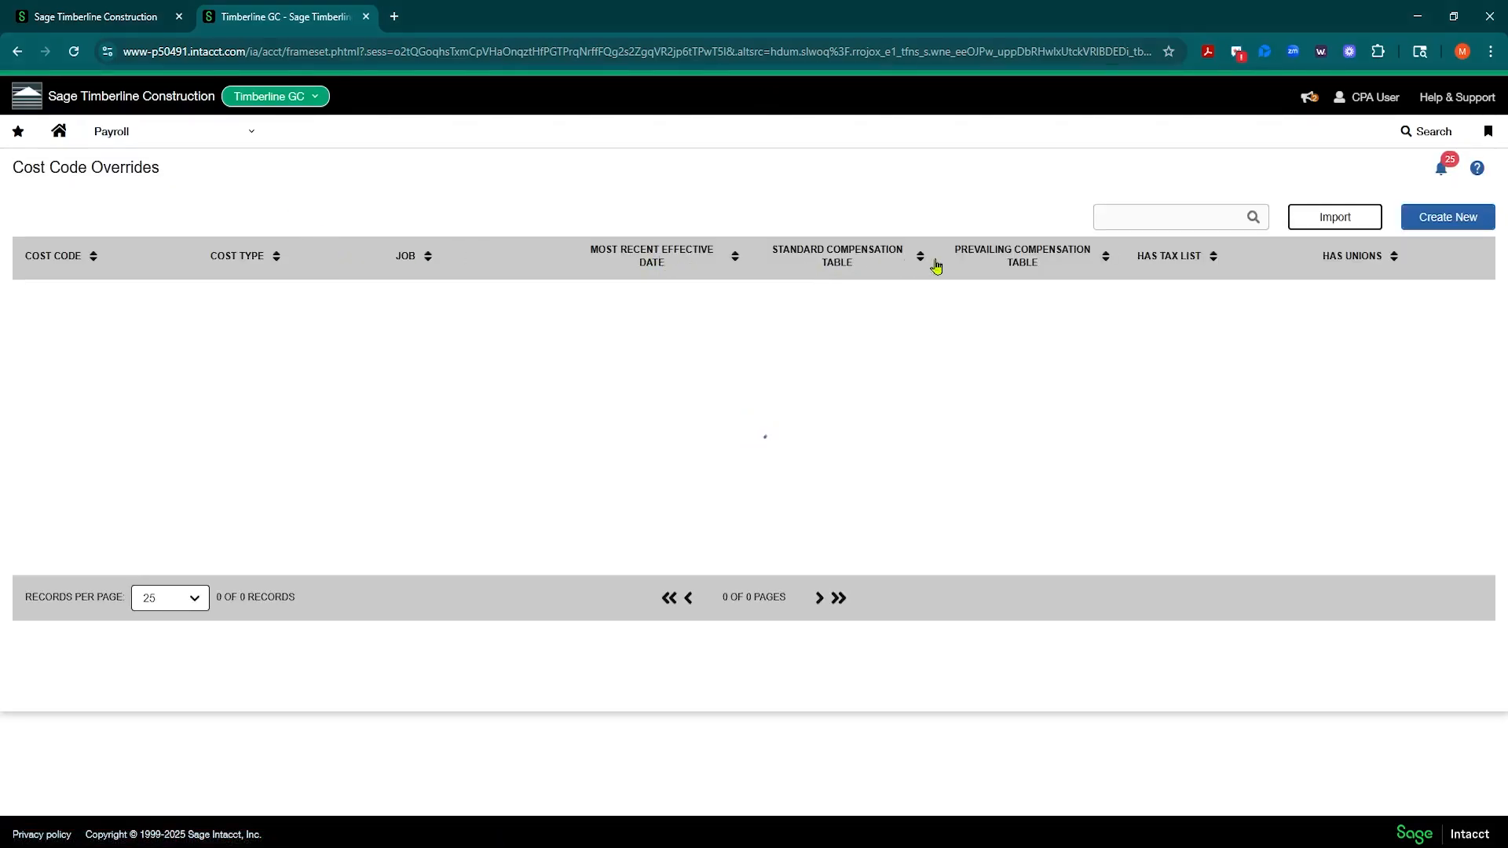
{"action": "left_click", "coordinate": [1446, 219]}
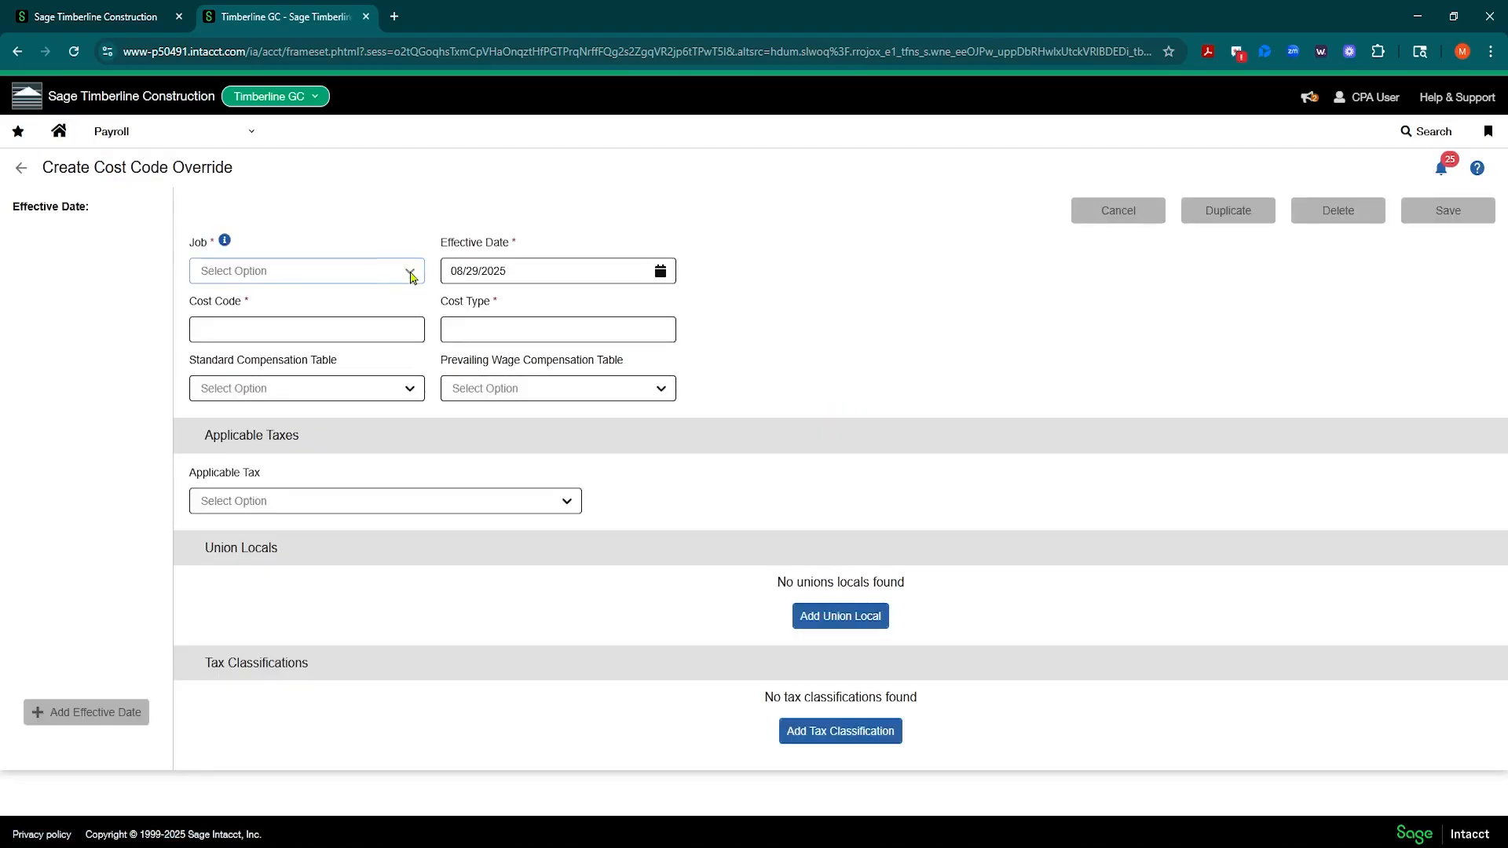
Step: Set the override's job to Colony Crossing - Electrical (24-001S-E), cost code to 01-100 and cost type to LAB
{"action": "left_click", "coordinate": [411, 275]}
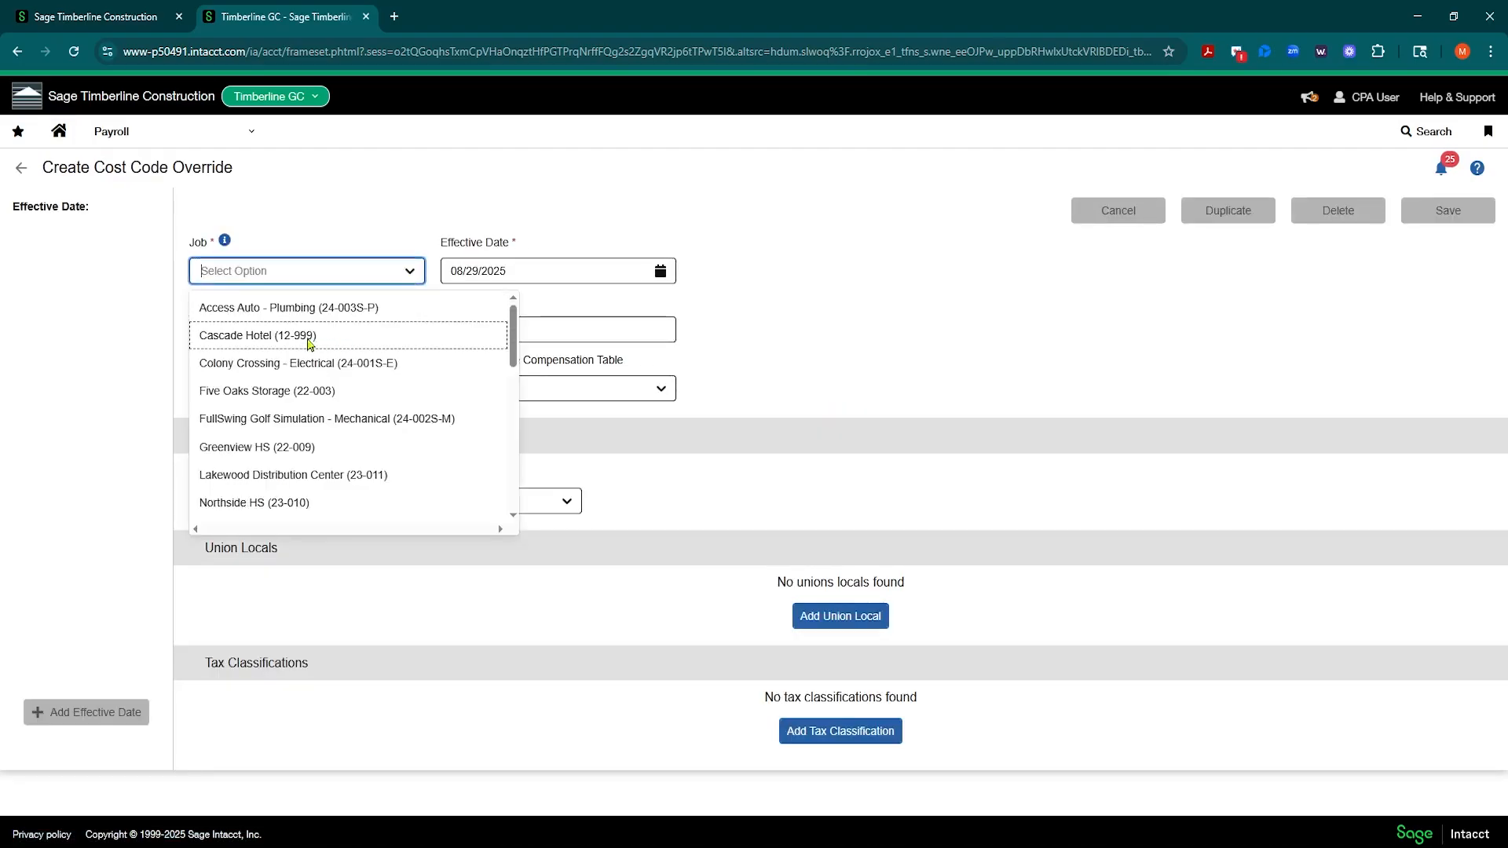
{"action": "left_click", "coordinate": [290, 364]}
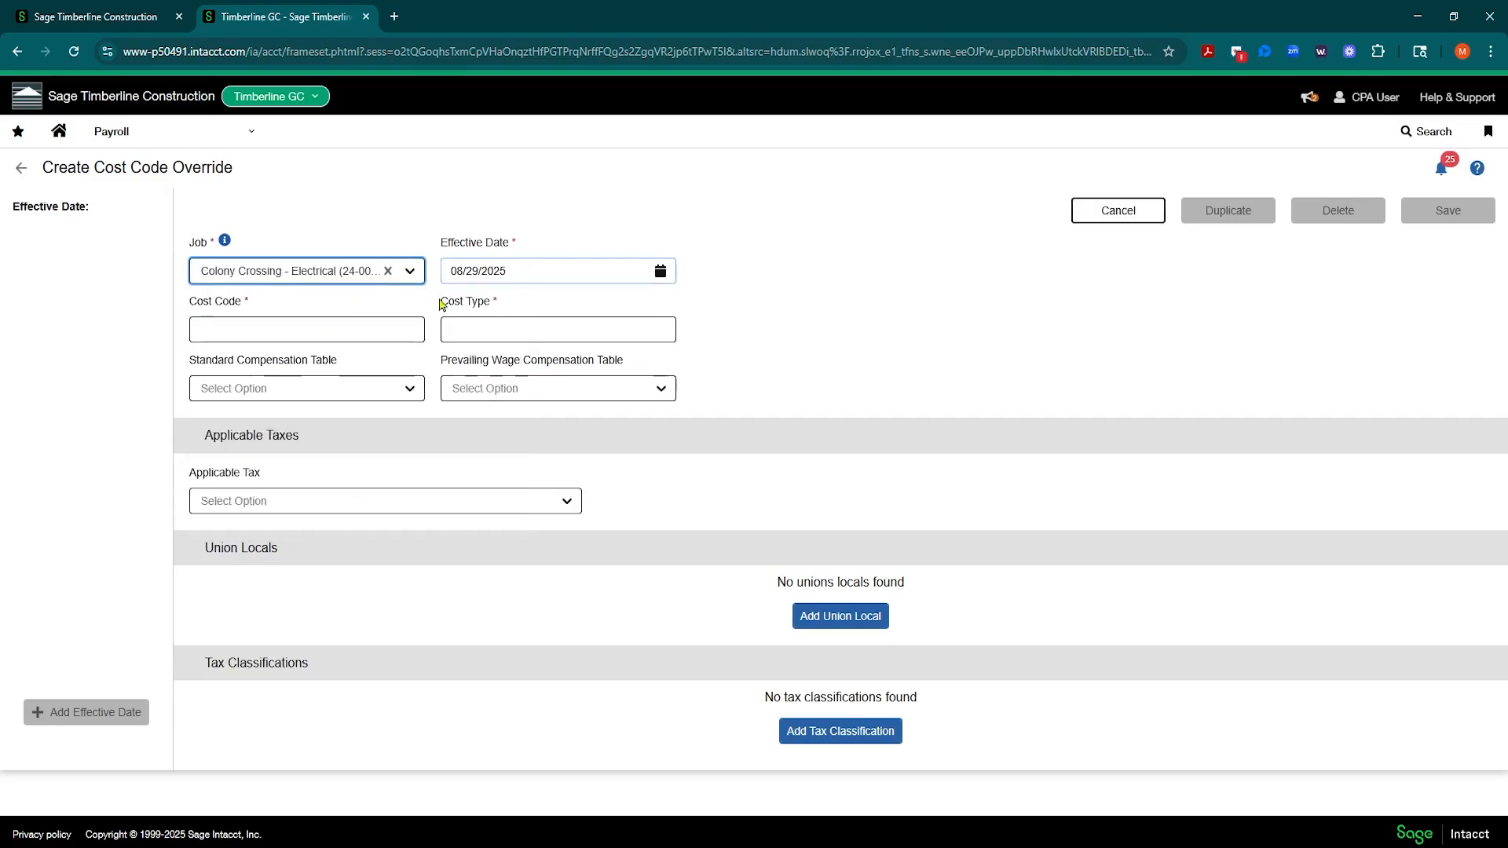
{"action": "left_click", "coordinate": [326, 328]}
{"action": "type", "text": "01-100"}
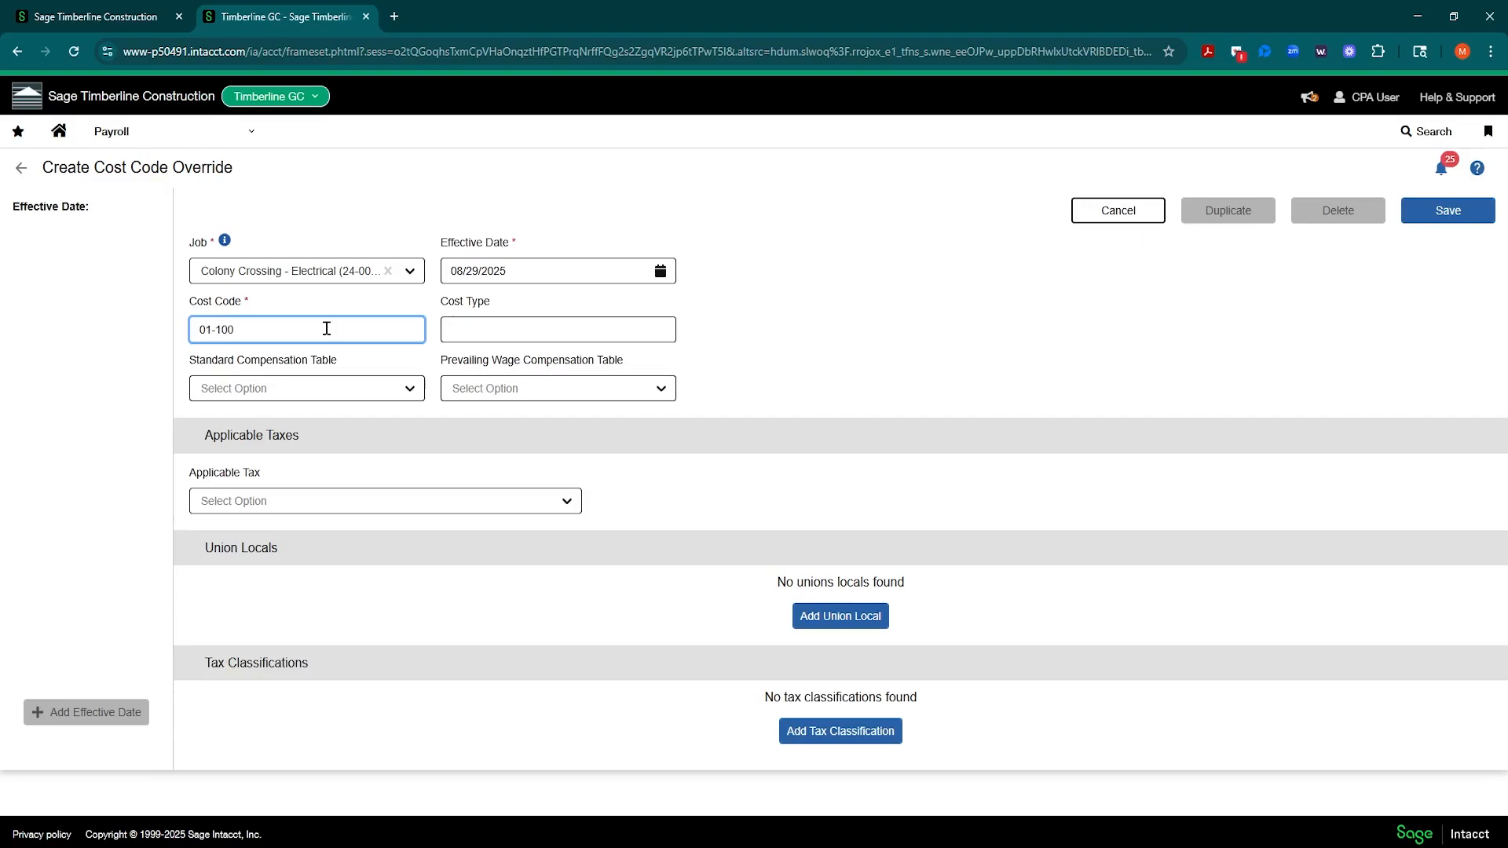
{"action": "left_click", "coordinate": [885, 335]}
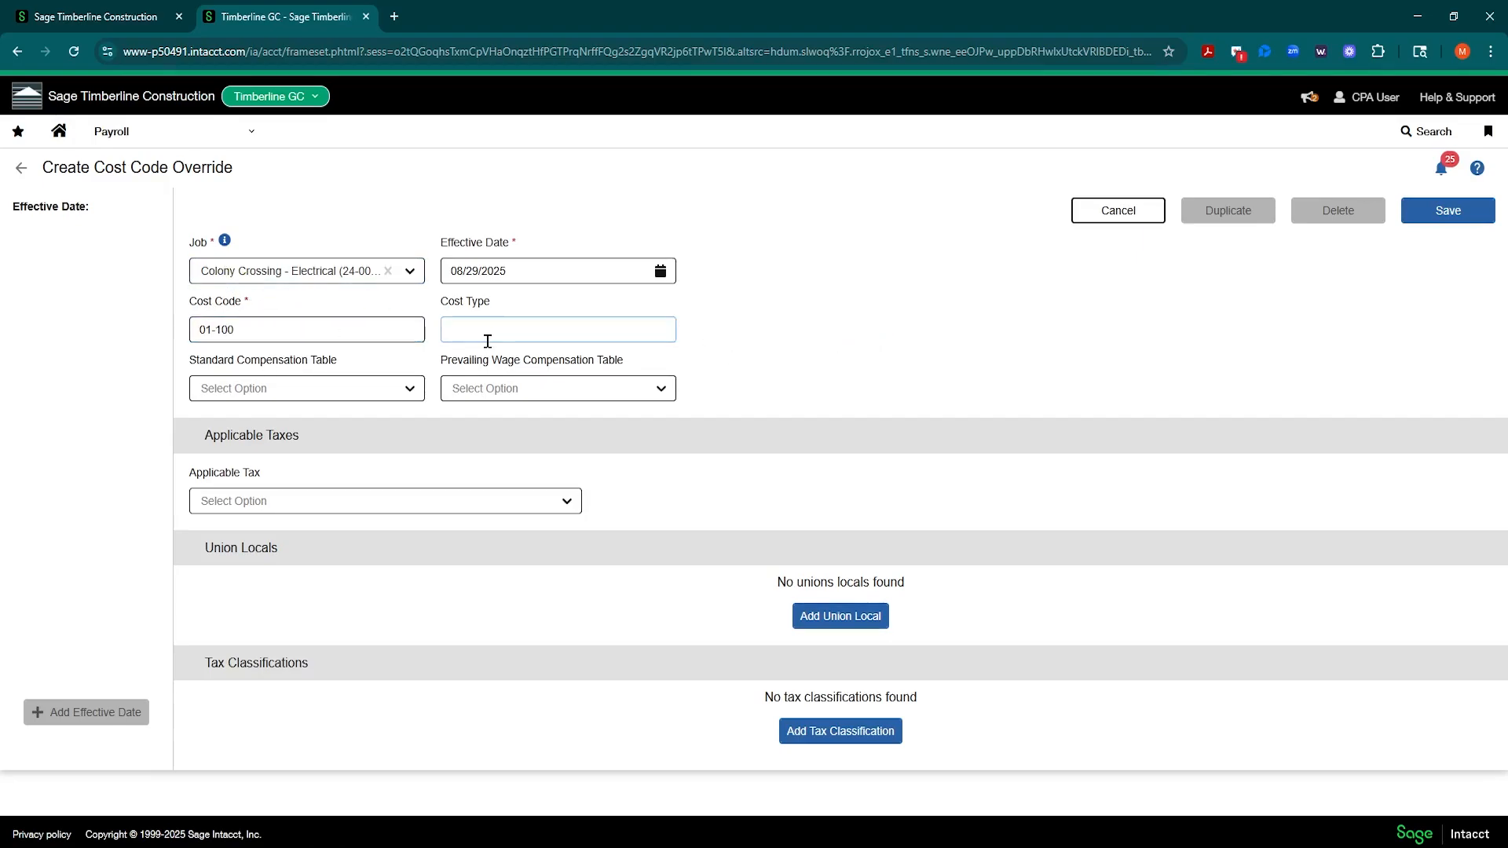
{"action": "left_click", "coordinate": [555, 317]}
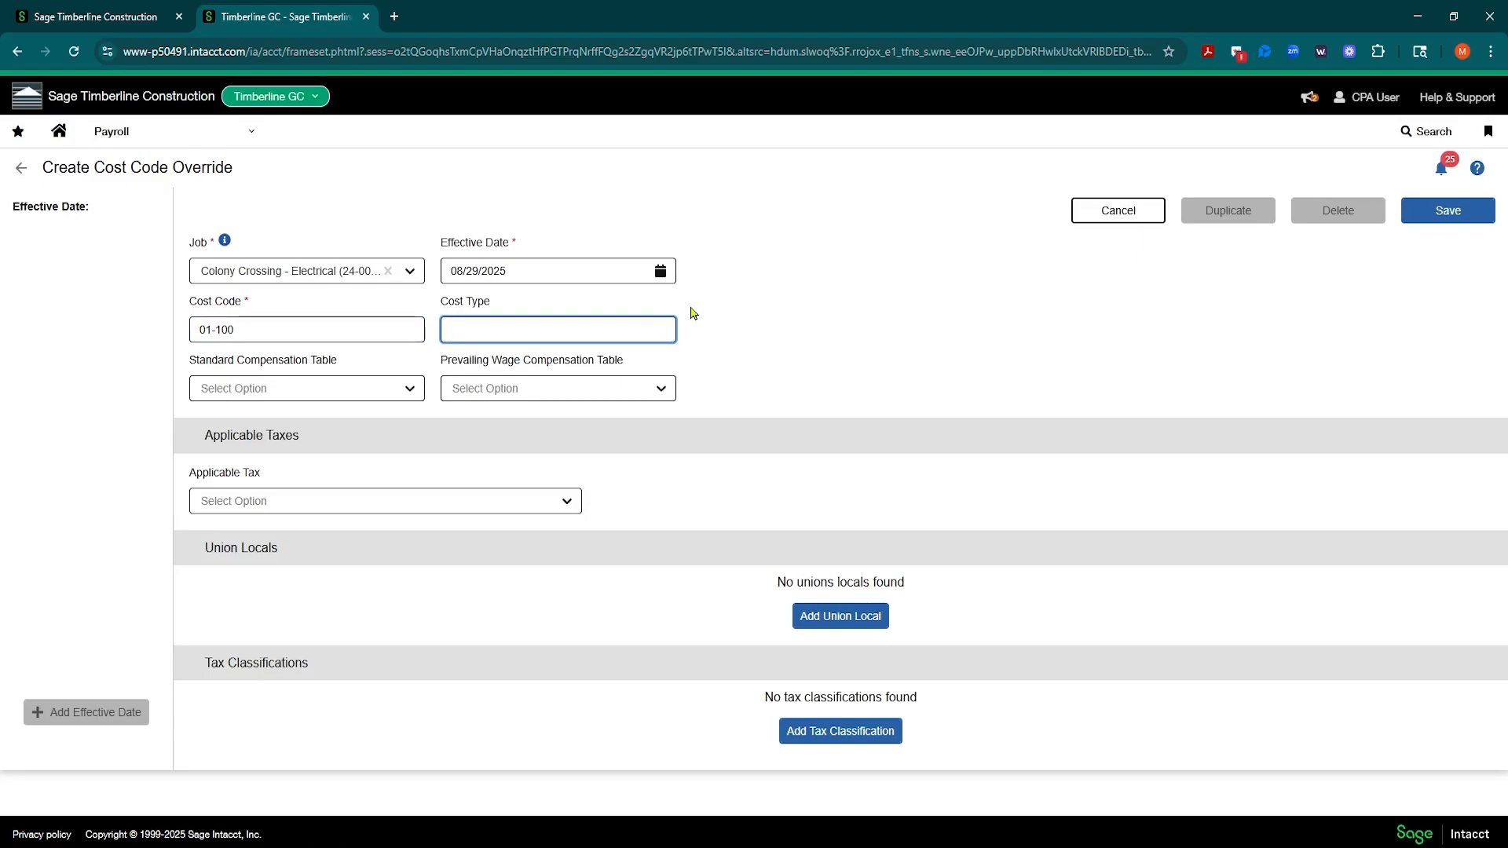
{"action": "type", "text": "LAB"}
Step: Look through the standard compensation table and applicable tax options without choosing any
{"action": "left_click", "coordinate": [411, 391]}
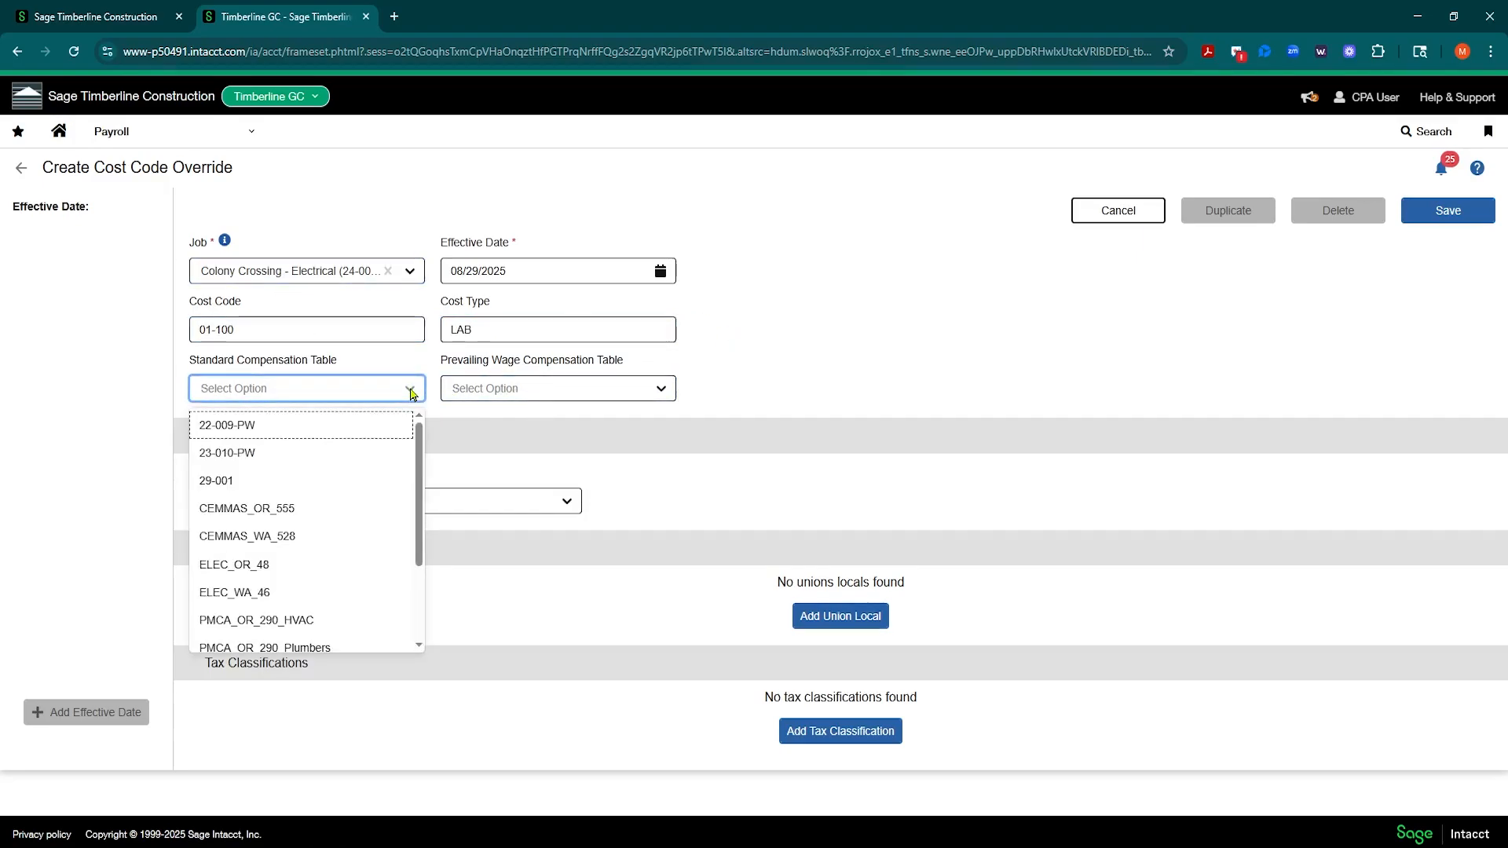
{"action": "left_click", "coordinate": [780, 340]}
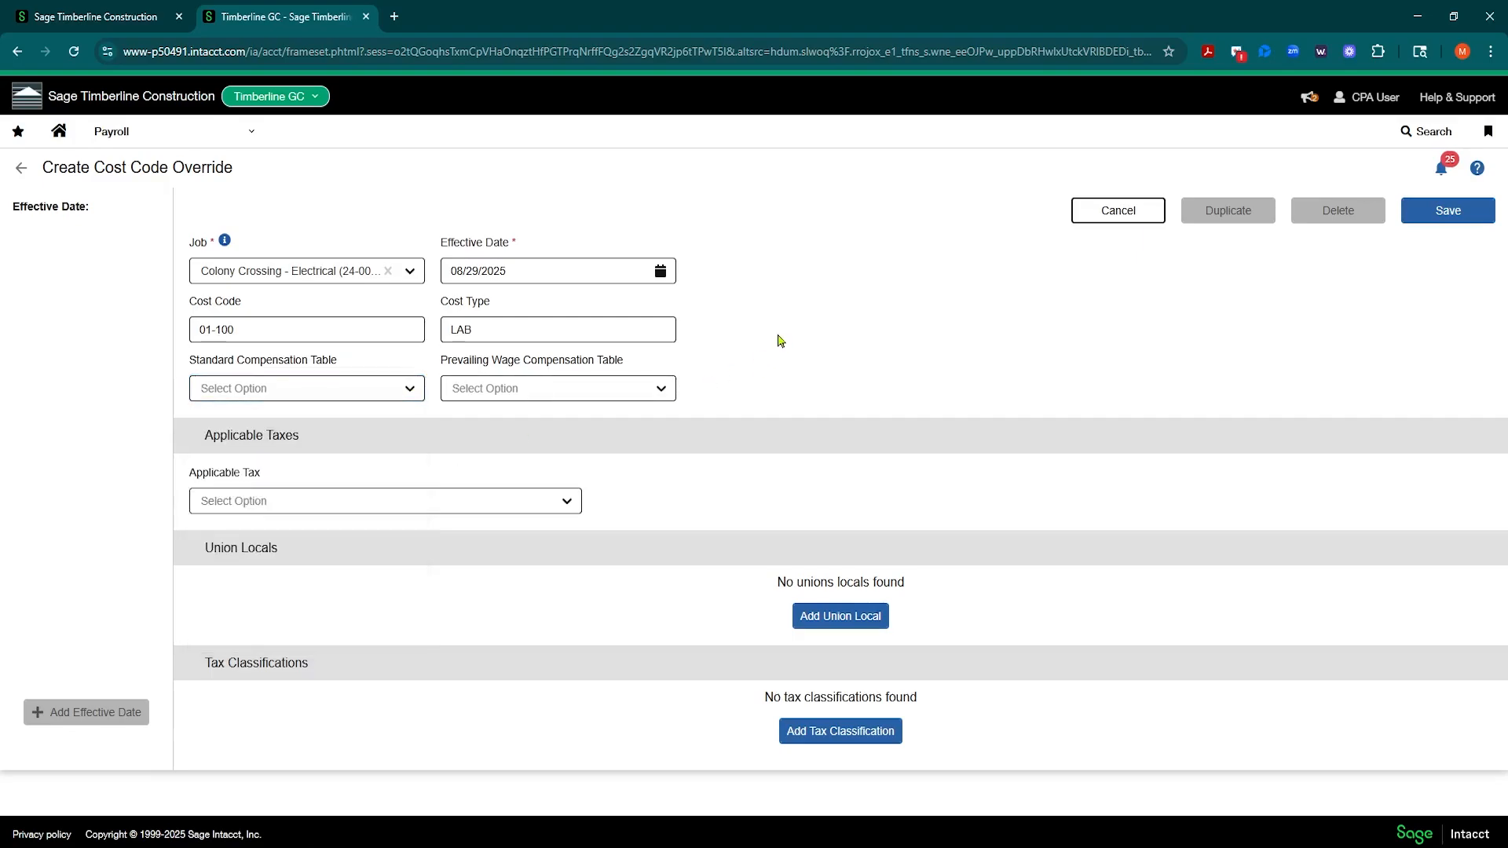
{"action": "left_click", "coordinate": [568, 502]}
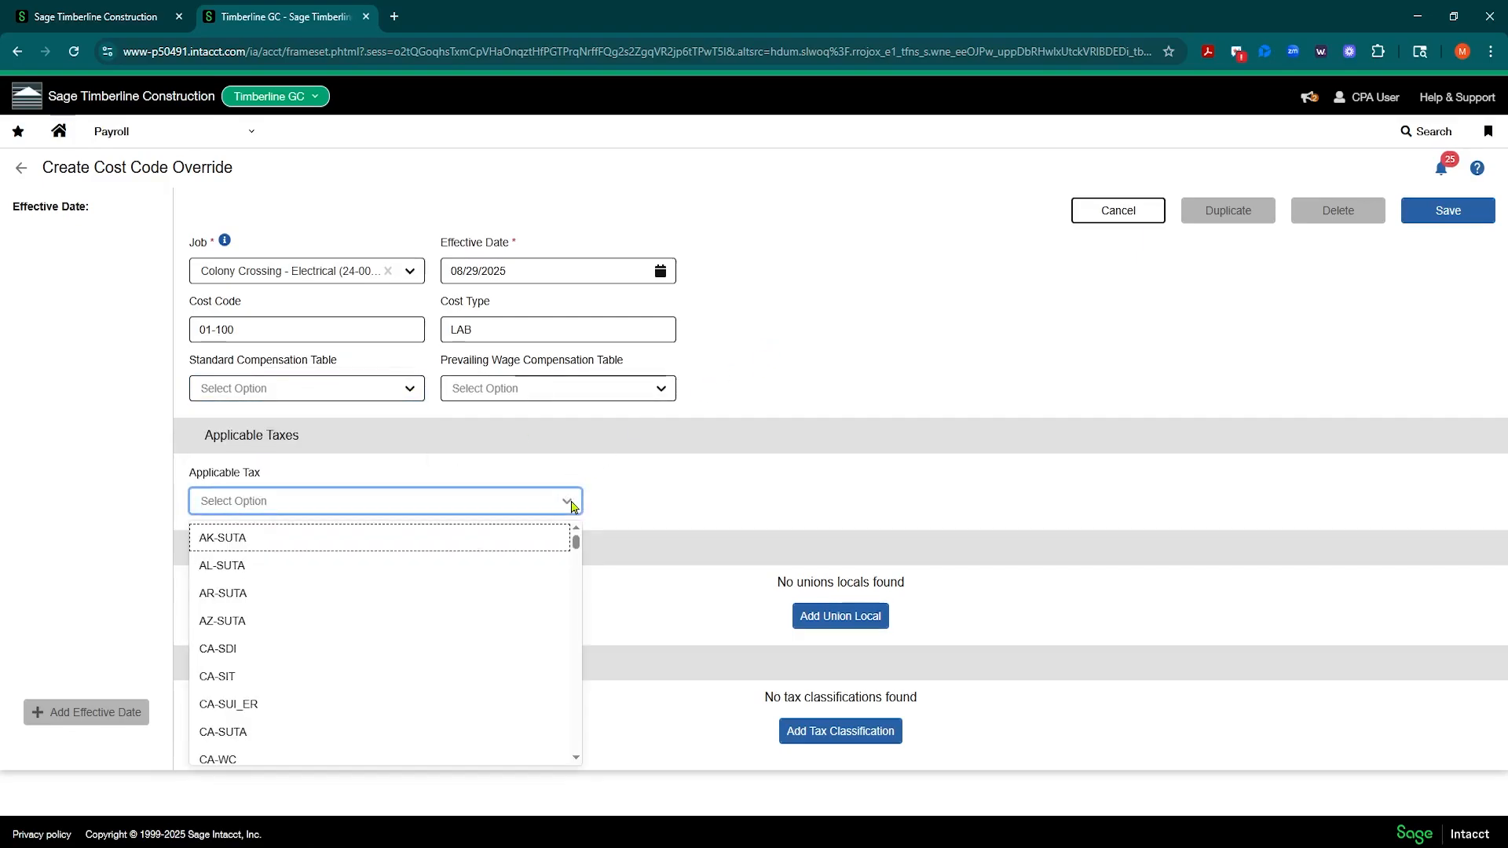
{"action": "left_click", "coordinate": [833, 273]}
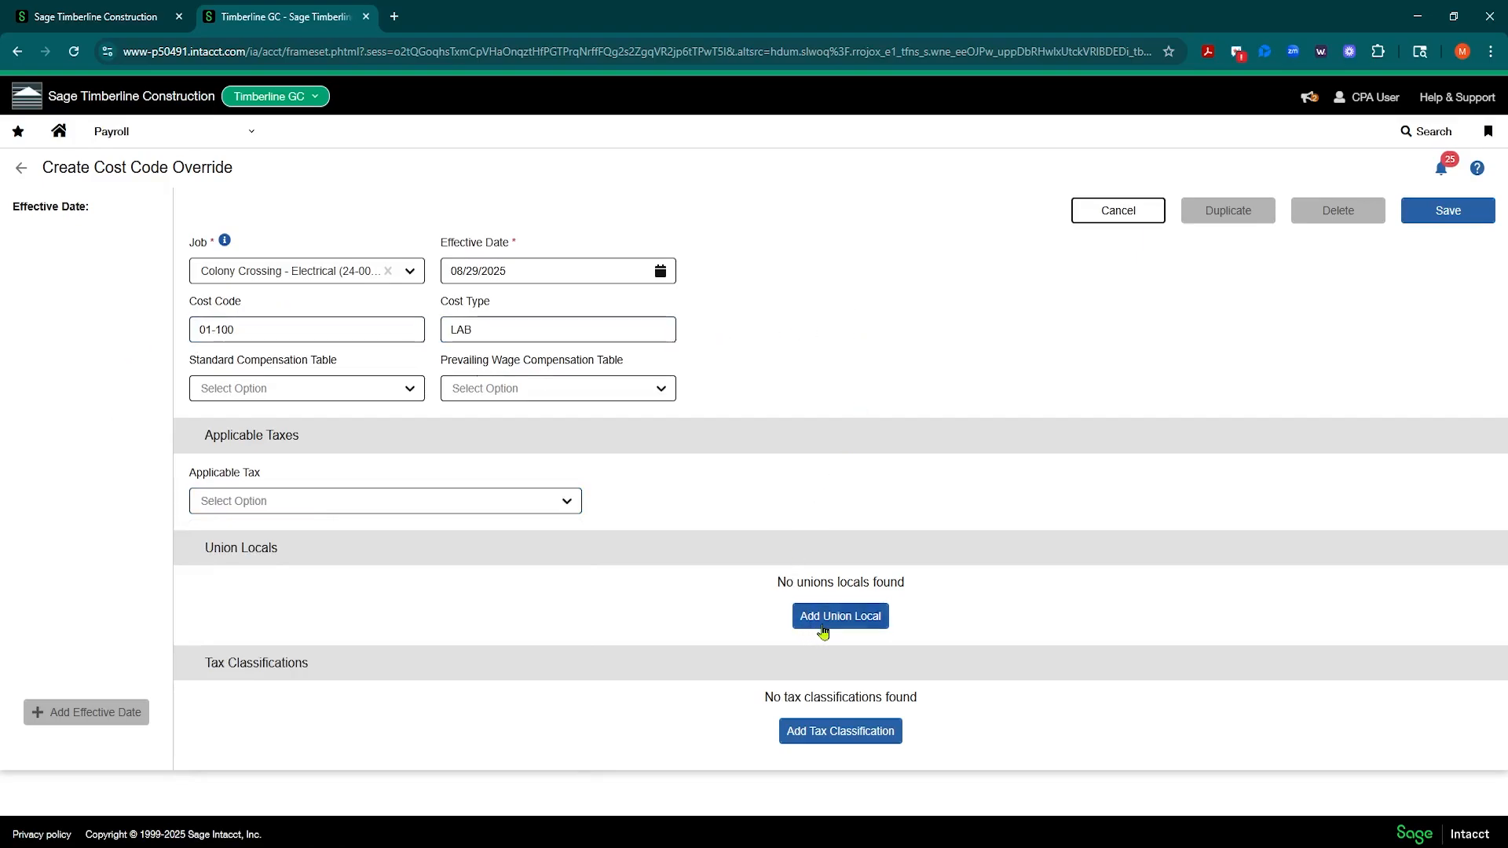
Step: Add a tax classification with tax category identifier WC and classification code 5446
{"action": "left_click", "coordinate": [816, 739]}
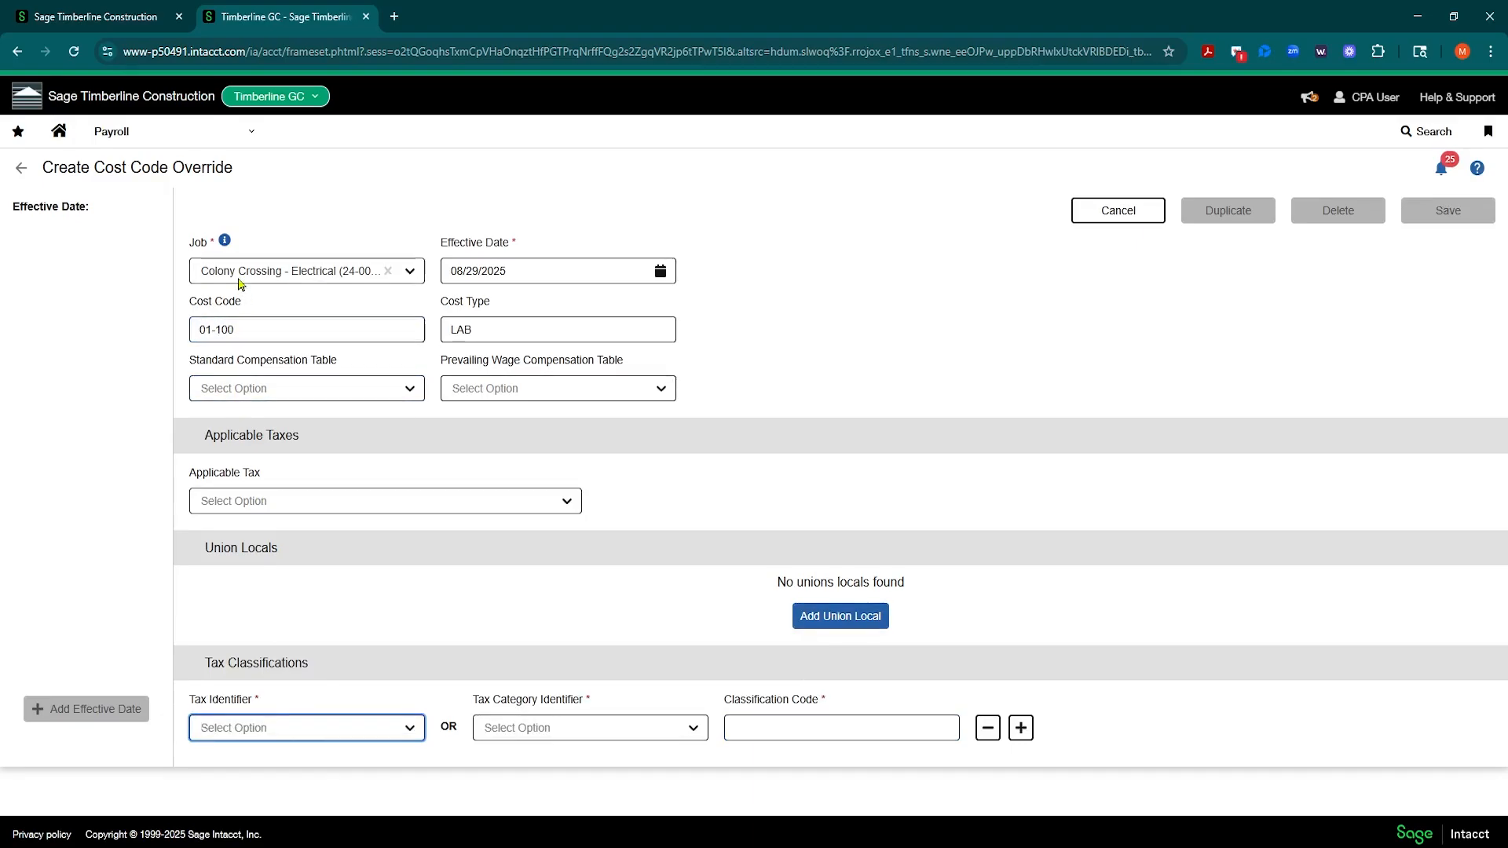
{"action": "left_click", "coordinate": [647, 739]}
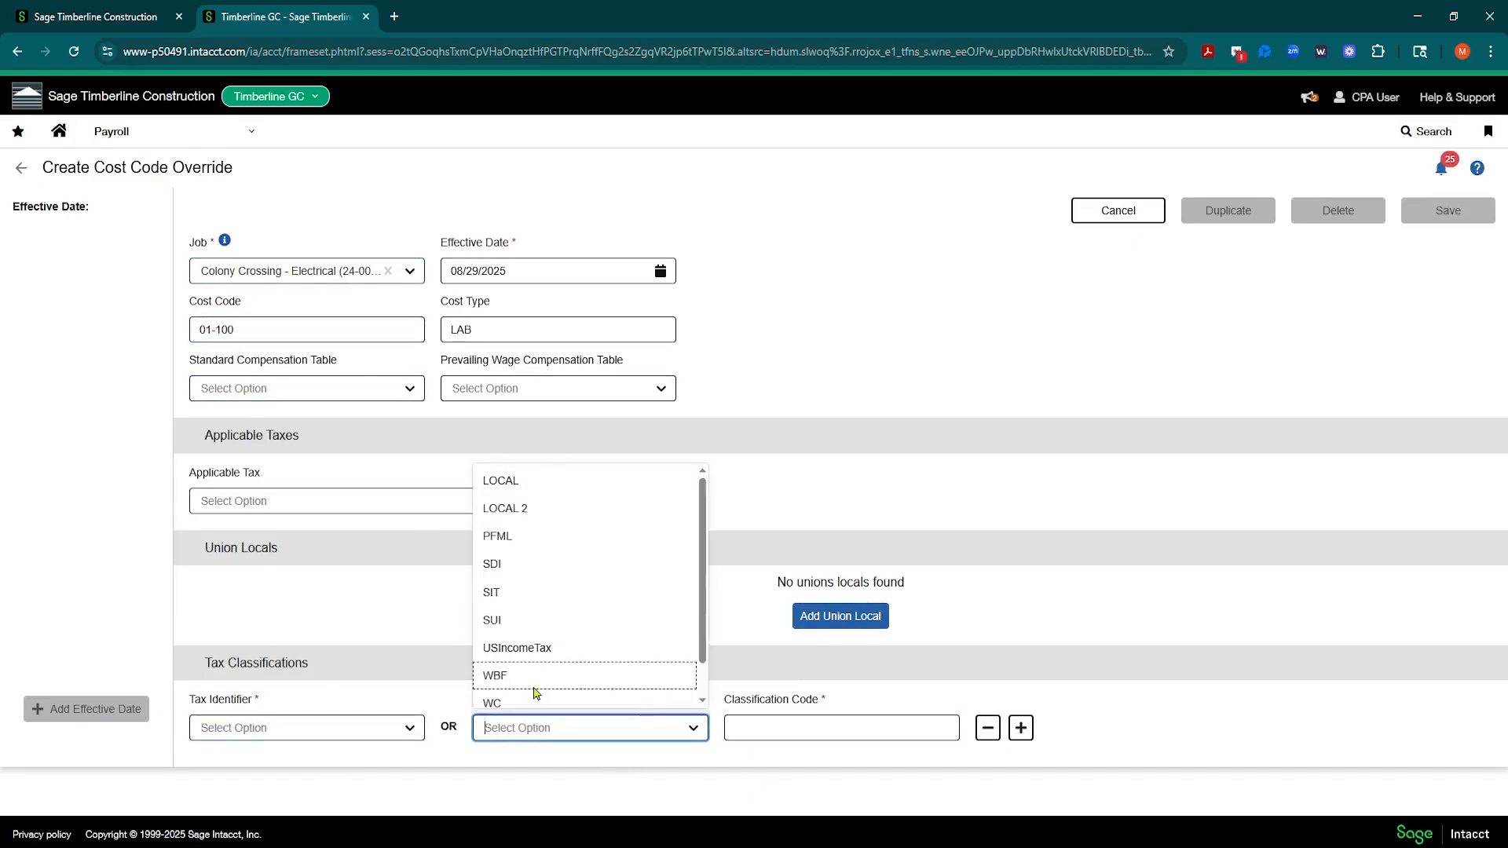
{"action": "left_click", "coordinate": [532, 697]}
{"action": "left_click", "coordinate": [786, 716]}
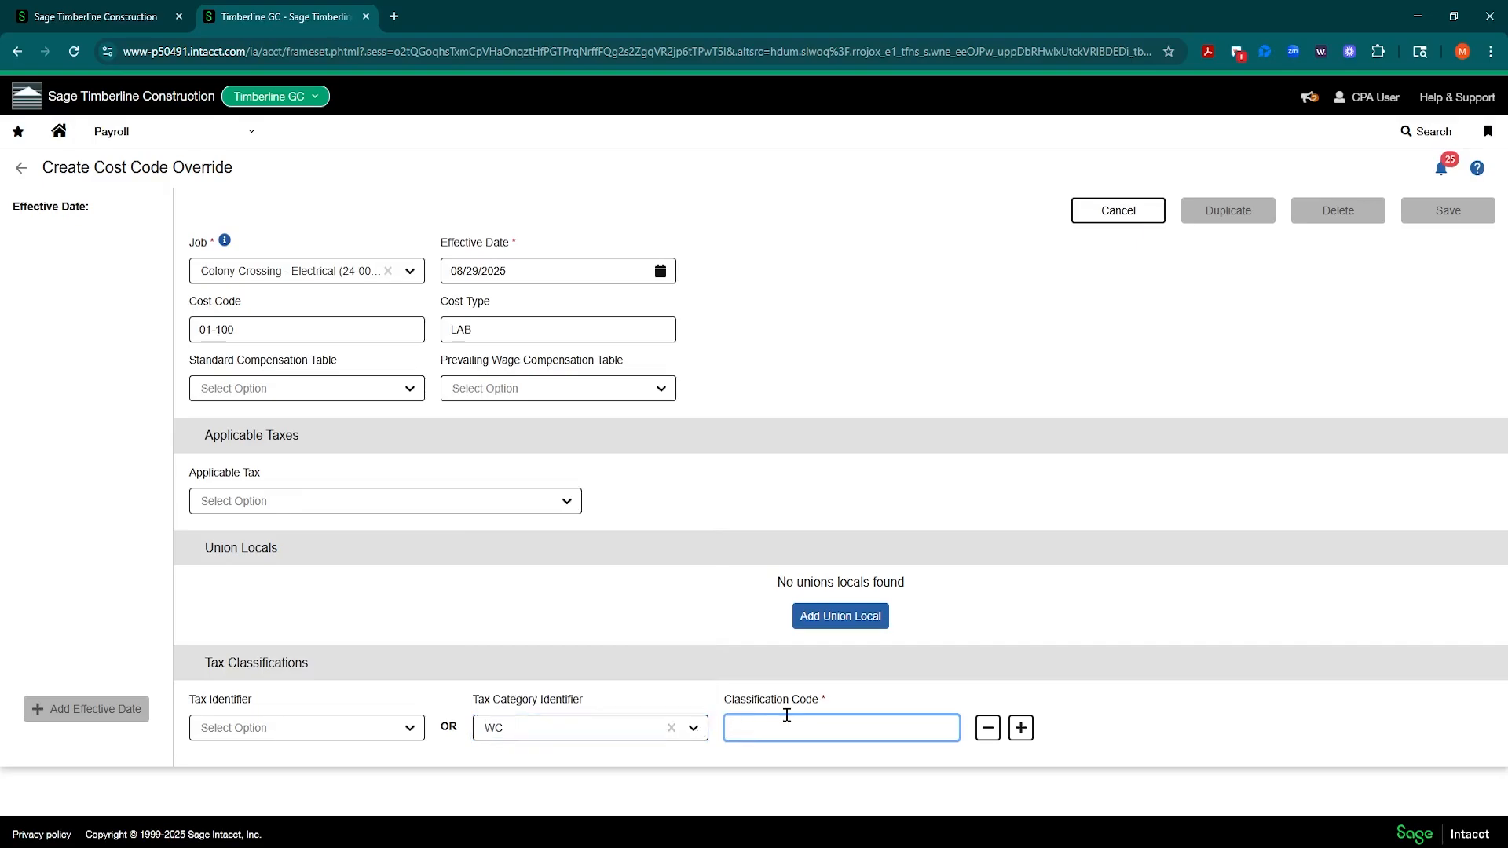
{"action": "type", "text": "5446"}
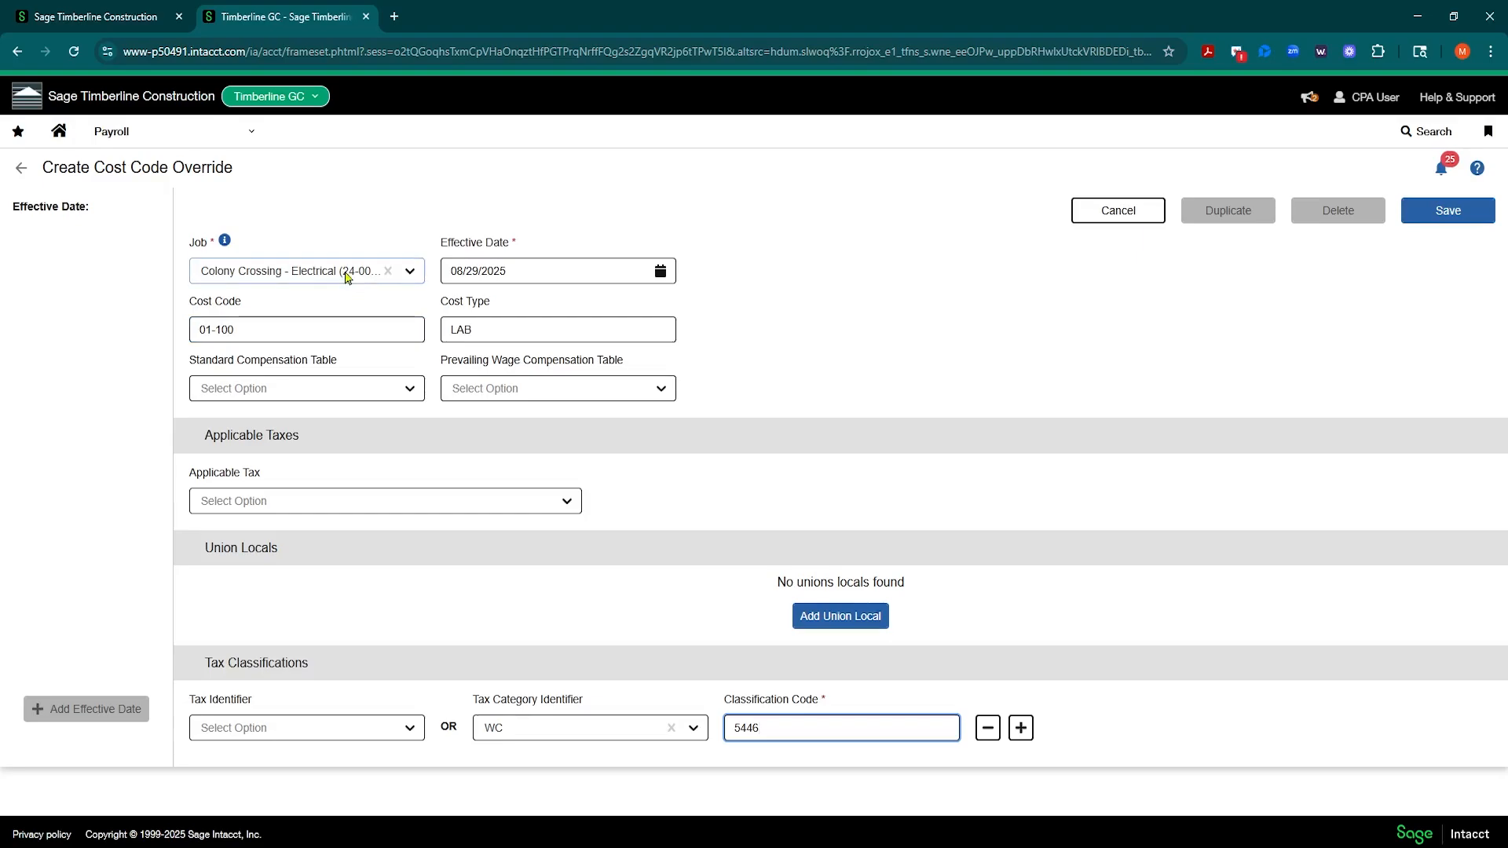
Step: Check the jobs available for the override, and discard the unsaved cost code override
{"action": "left_click", "coordinate": [343, 318]}
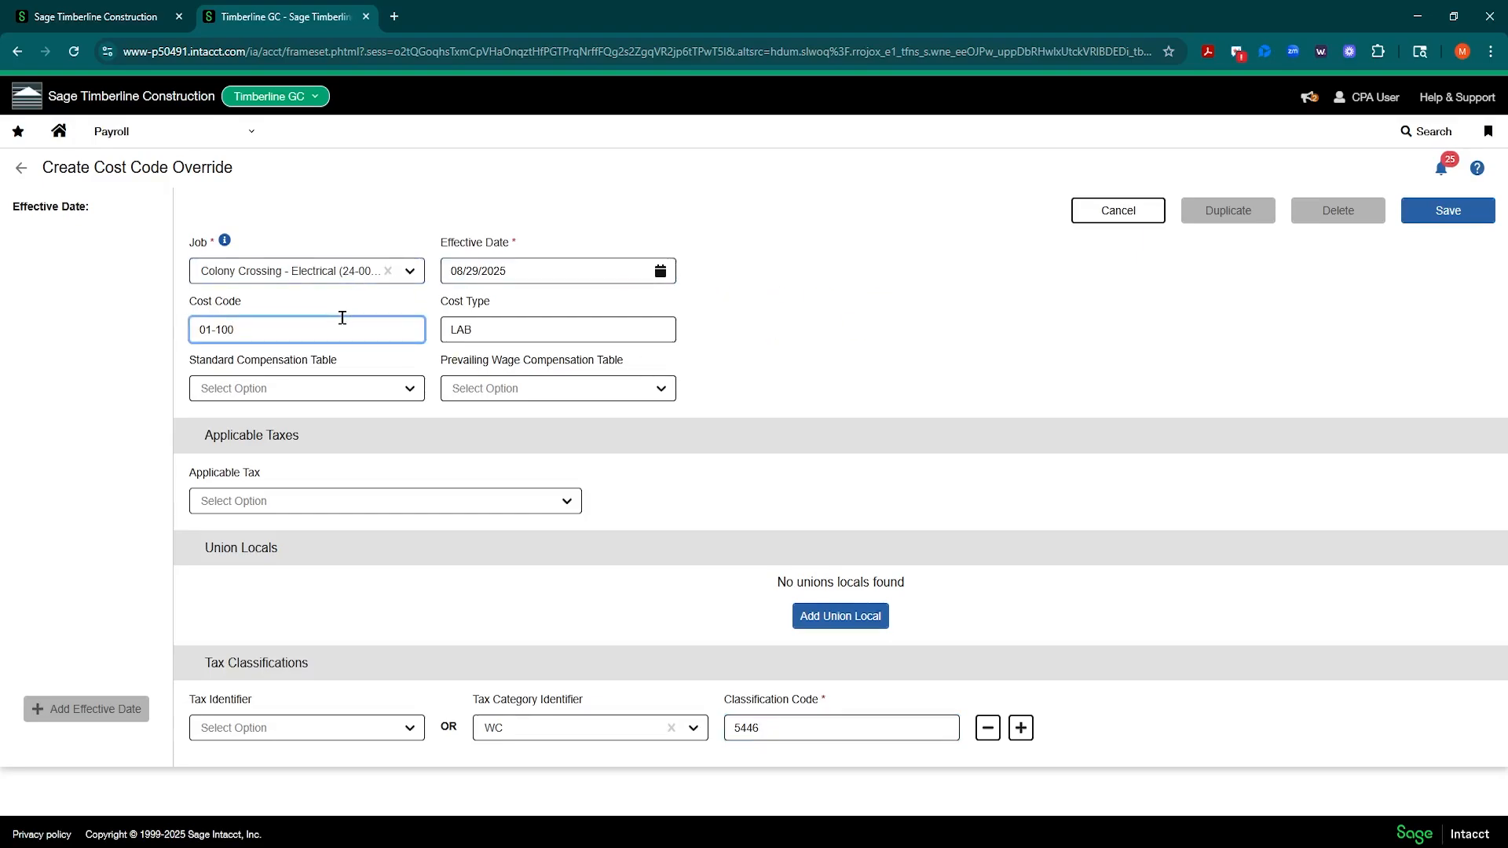
{"action": "left_click", "coordinate": [771, 728]}
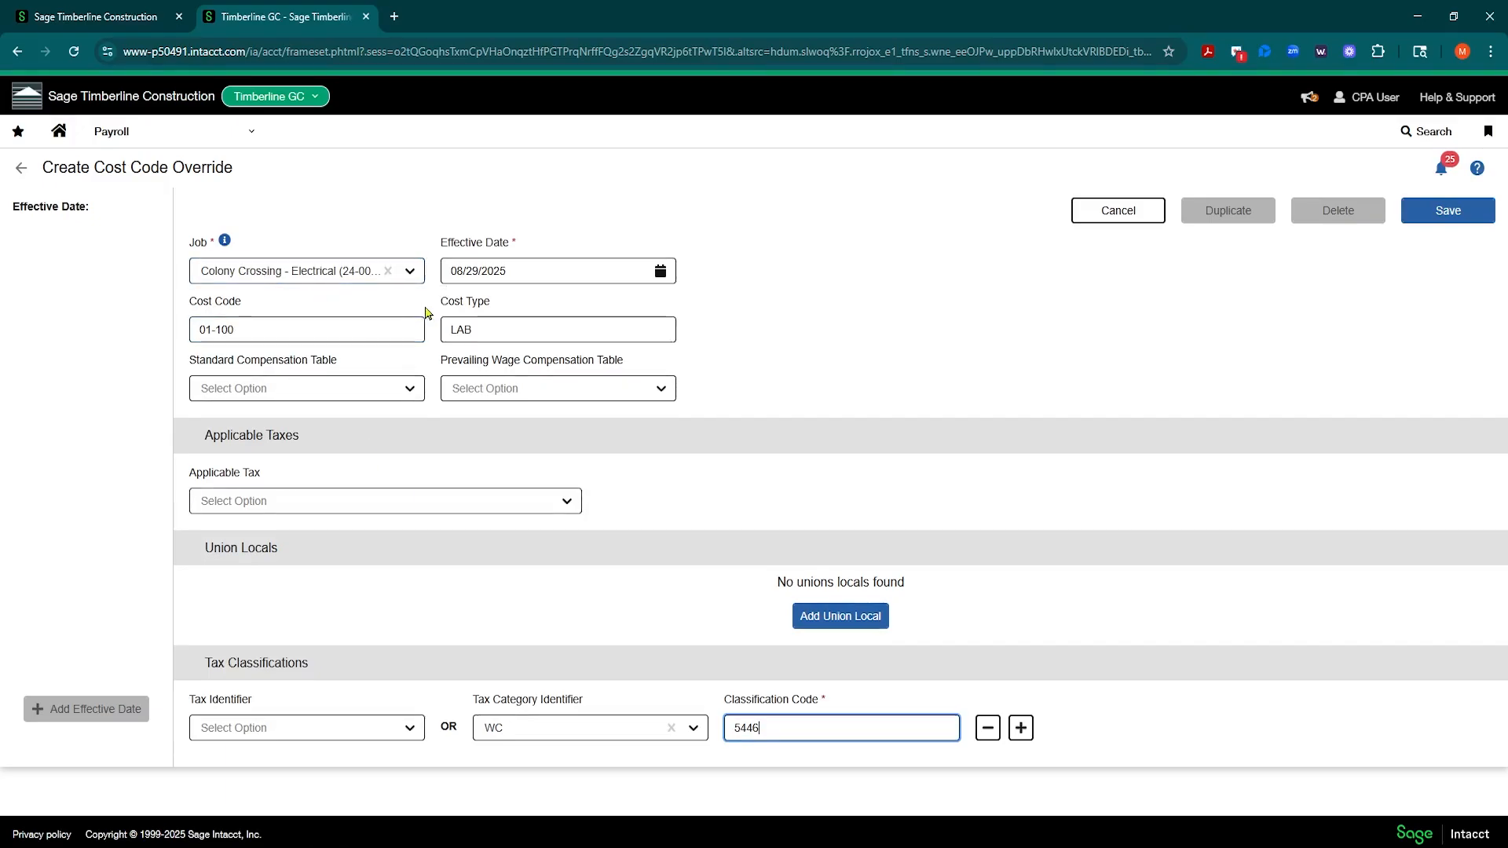
{"action": "left_click", "coordinate": [410, 272]}
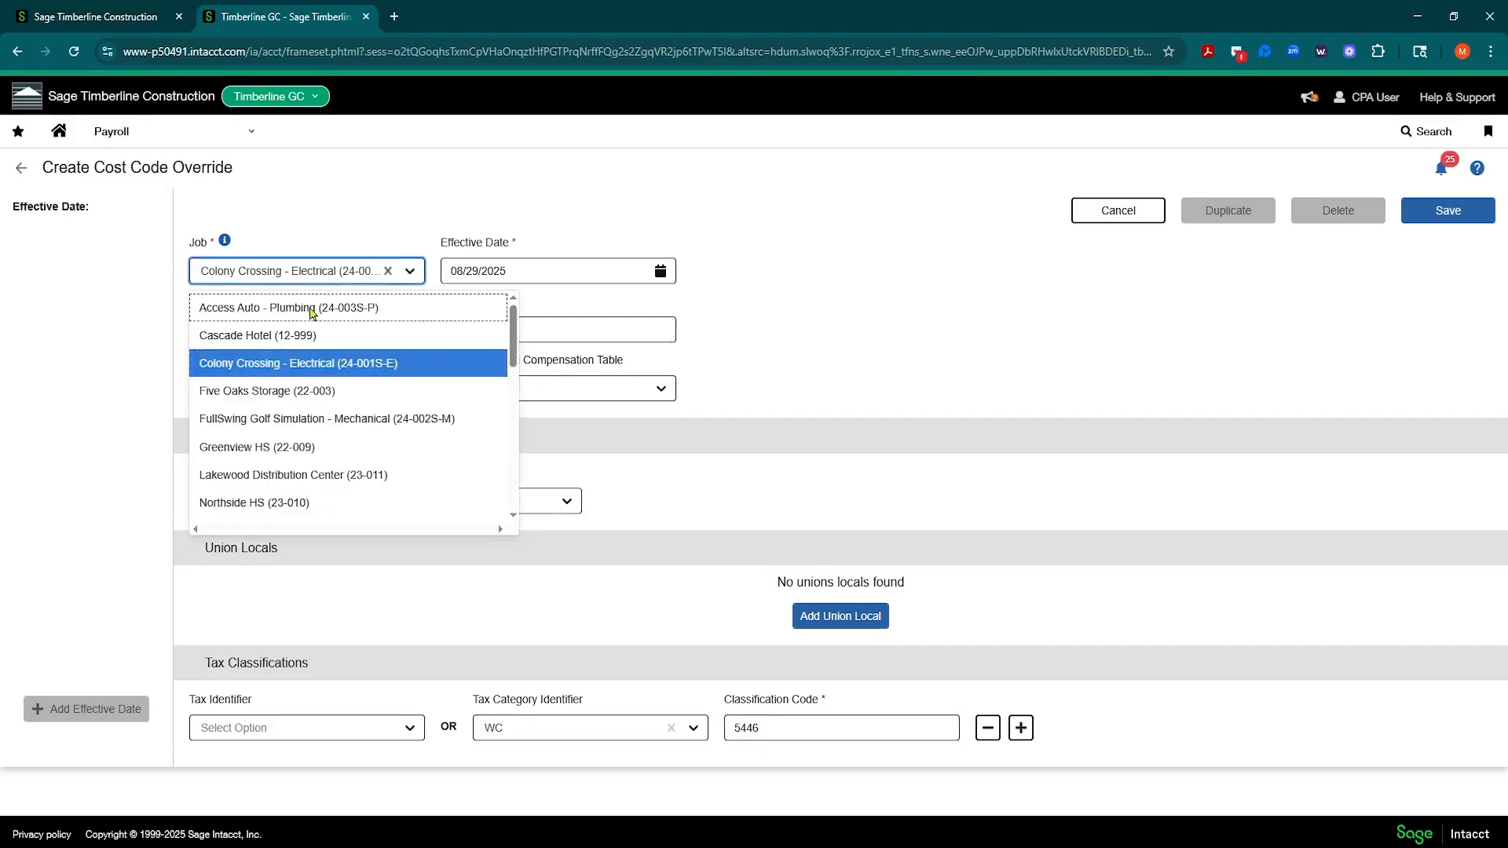
{"action": "scroll", "coordinate": [319, 378], "scroll_direction": "down", "scroll_amount": 5}
{"action": "scroll", "coordinate": [318, 377], "scroll_direction": "down", "scroll_amount": 3}
{"action": "scroll", "coordinate": [313, 464], "scroll_direction": "up", "scroll_amount": 10}
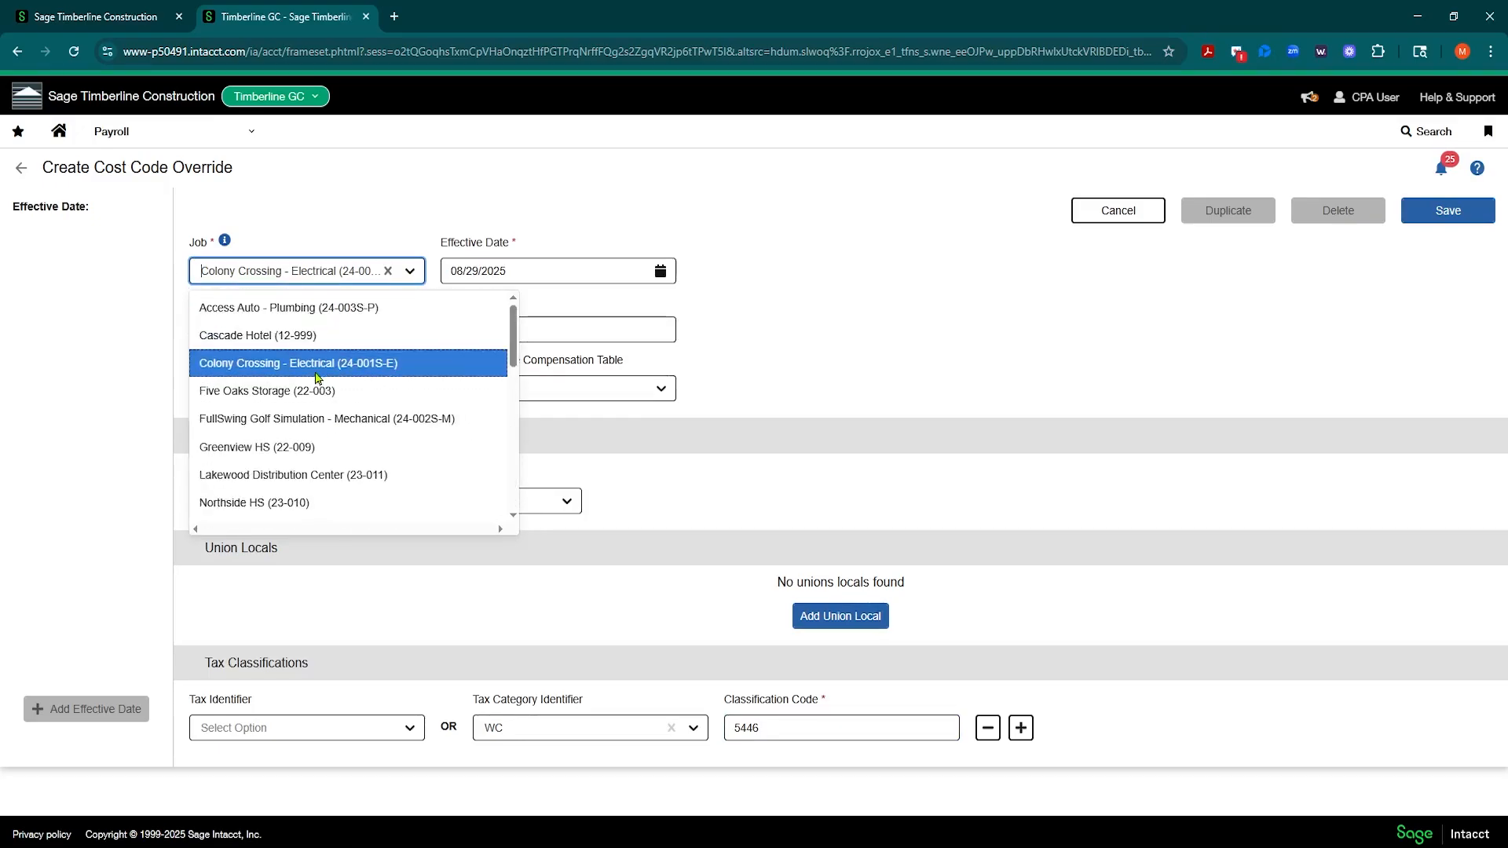
{"action": "left_click", "coordinate": [776, 237]}
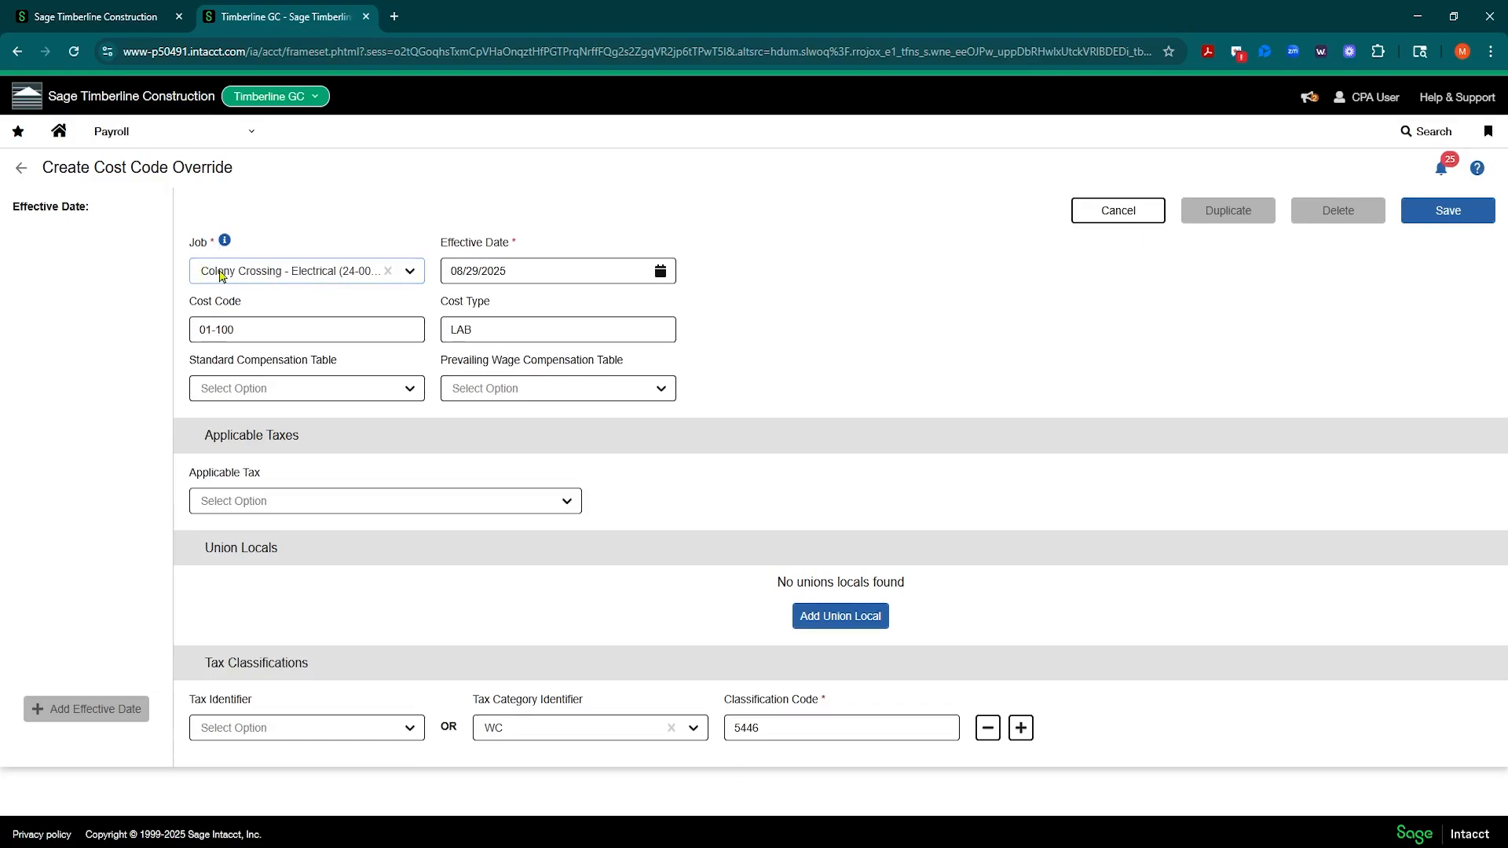
{"action": "left_click", "coordinate": [242, 333]}
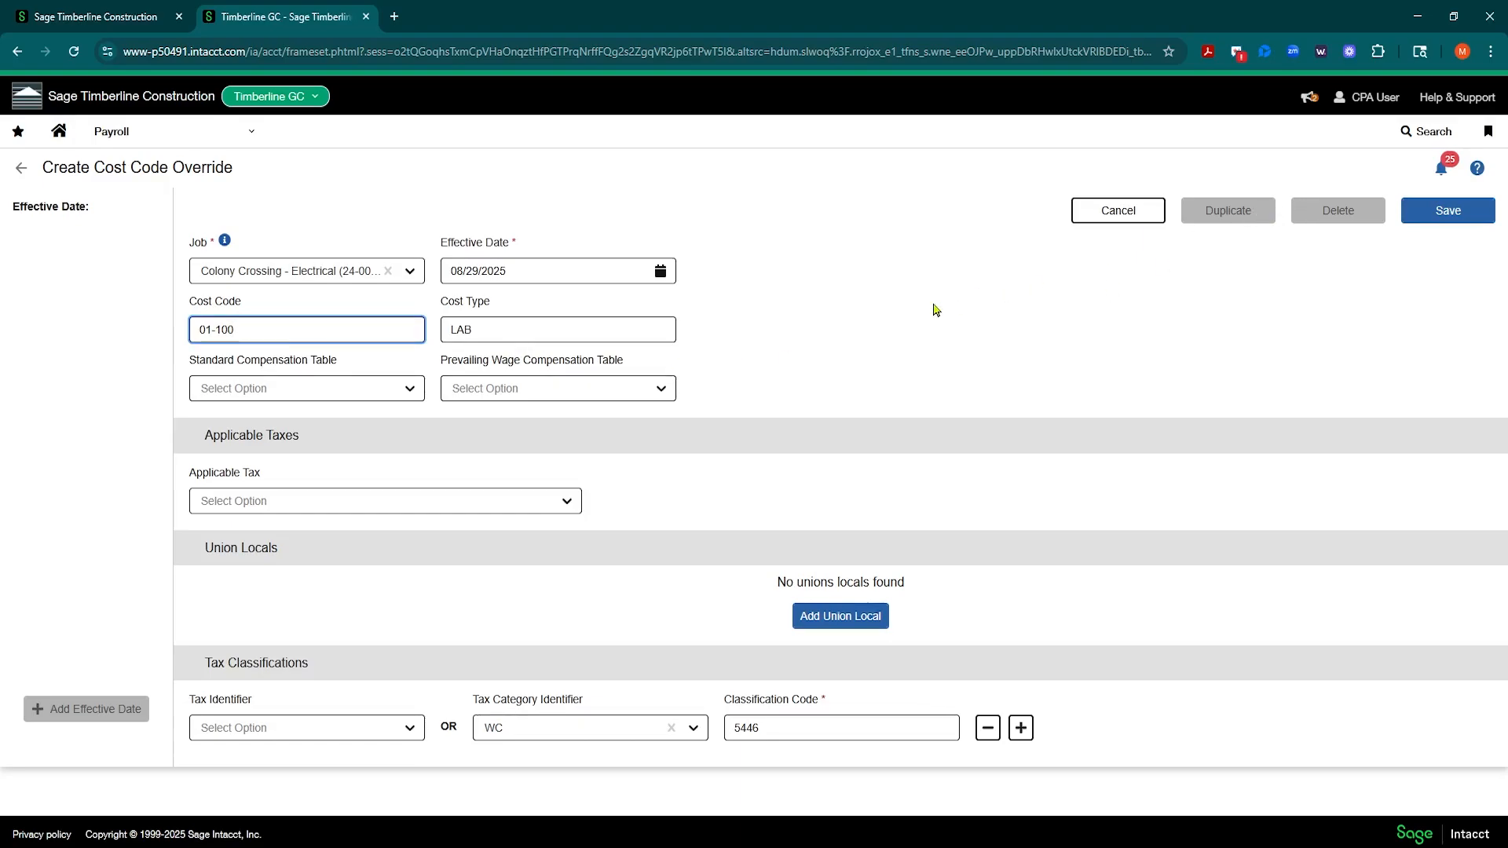
{"action": "left_click", "coordinate": [1115, 217]}
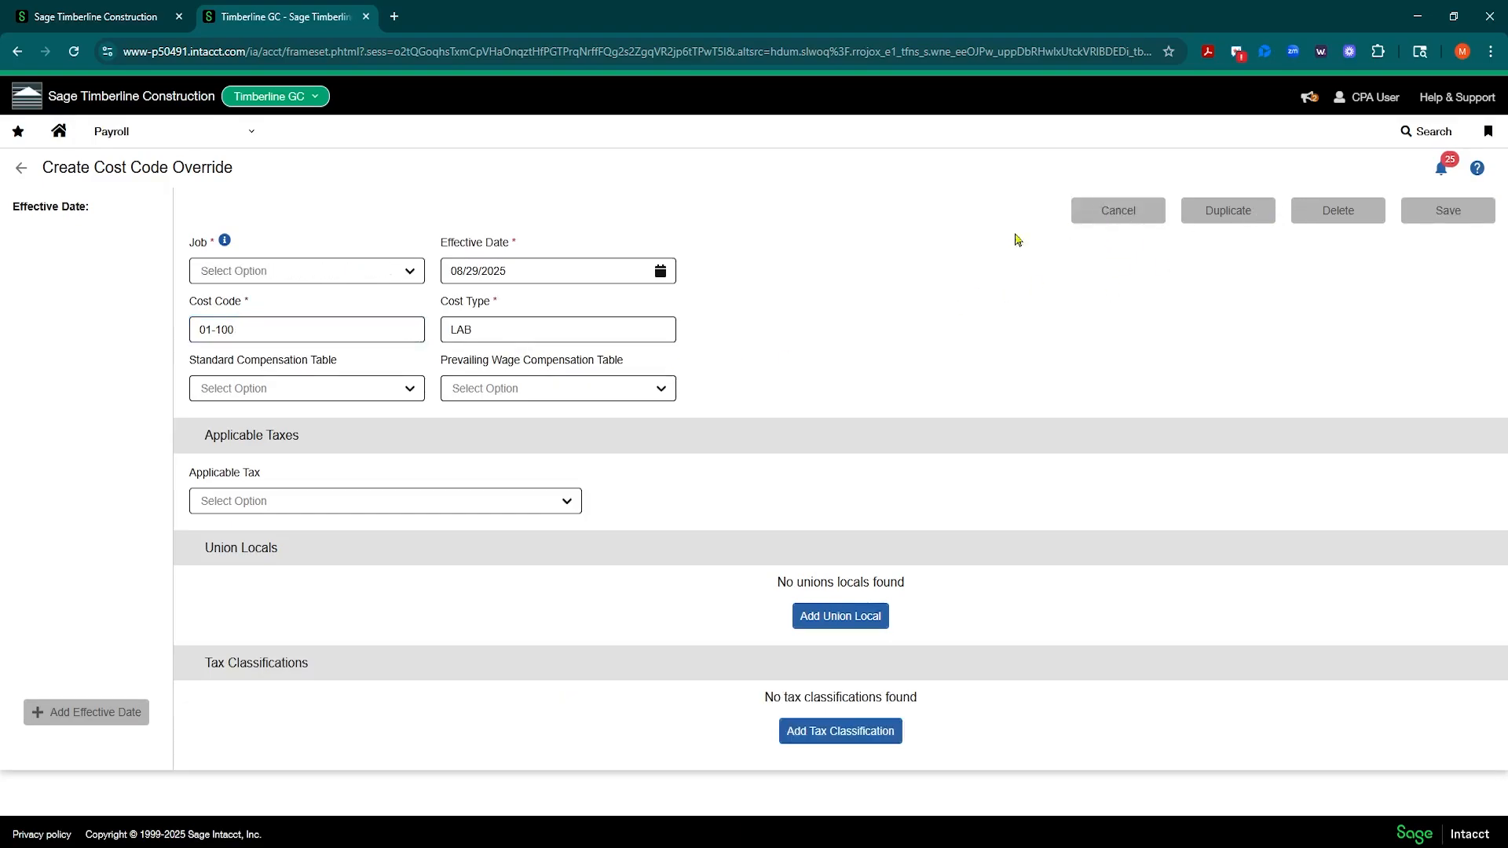
Step: Open the payroll import for chargeable records and begin manual data entry of its detail rows
{"action": "left_click", "coordinate": [252, 138]}
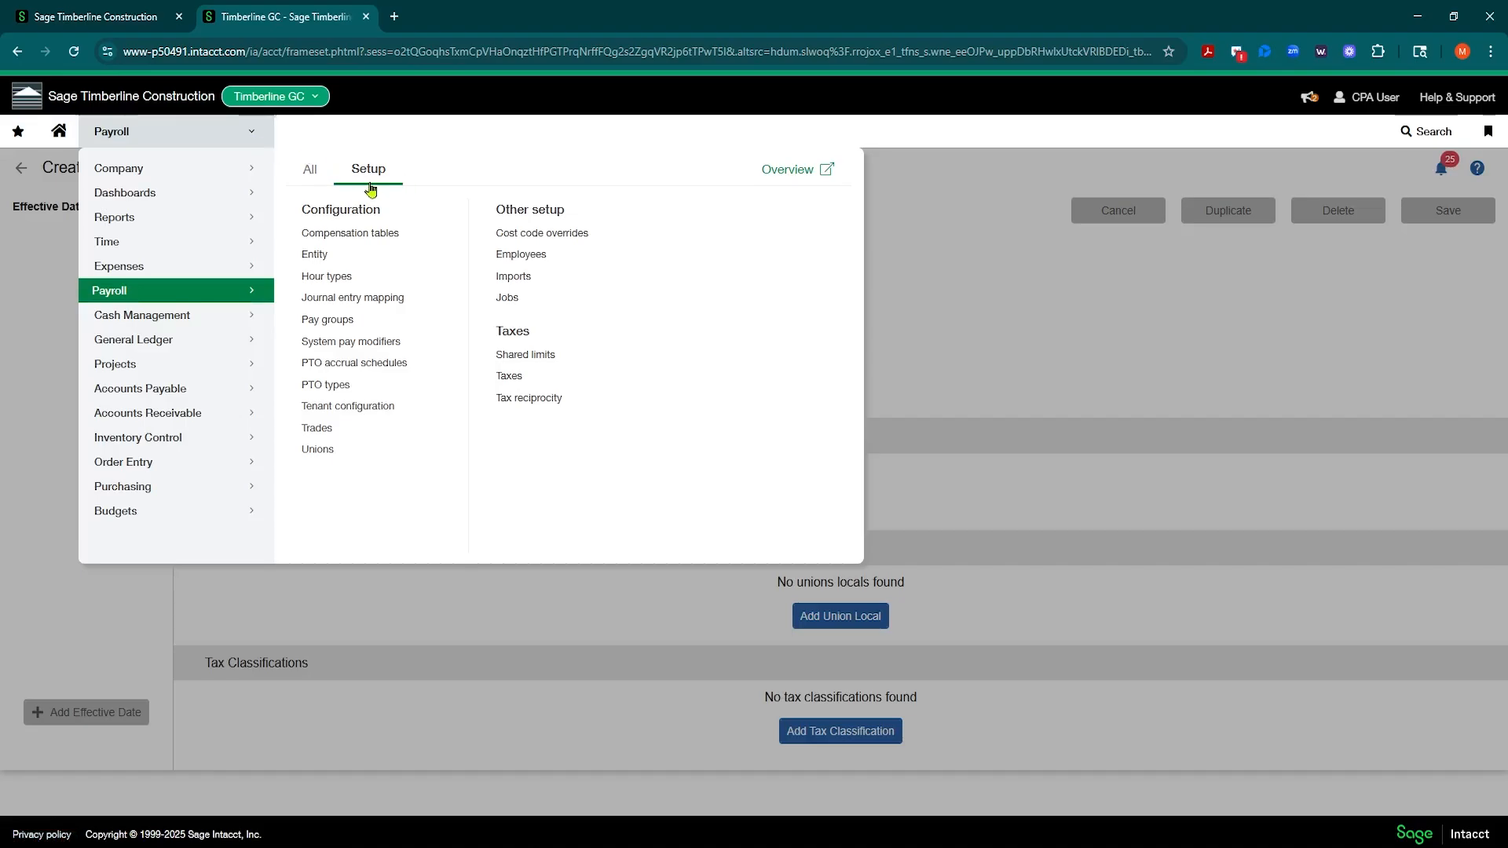
{"action": "left_click", "coordinate": [510, 284]}
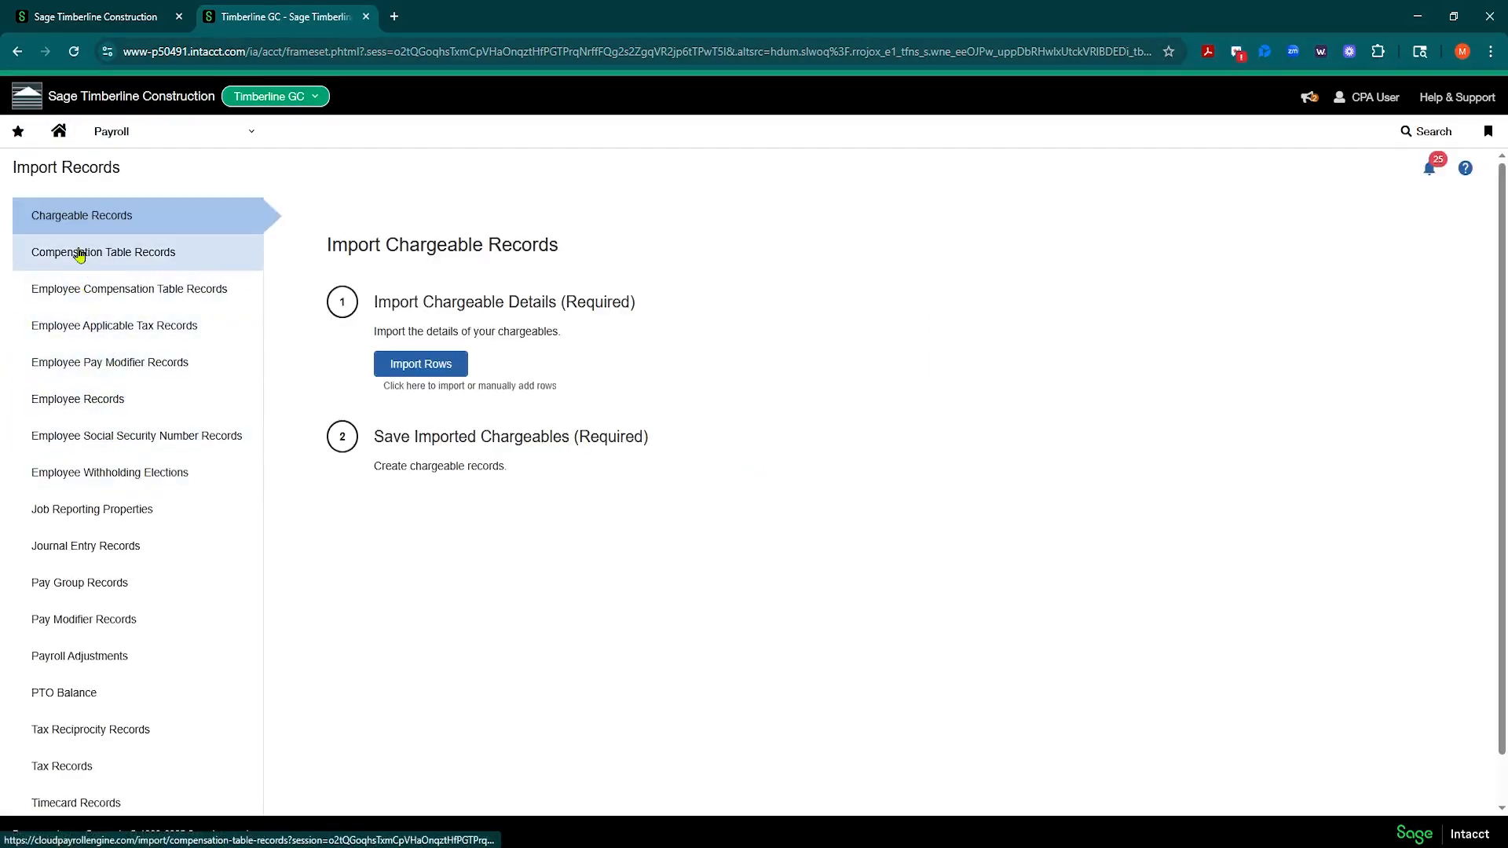
{"action": "scroll", "coordinate": [157, 575], "scroll_direction": "down", "scroll_amount": 1}
{"action": "scroll", "coordinate": [157, 576], "scroll_direction": "down", "scroll_amount": 1}
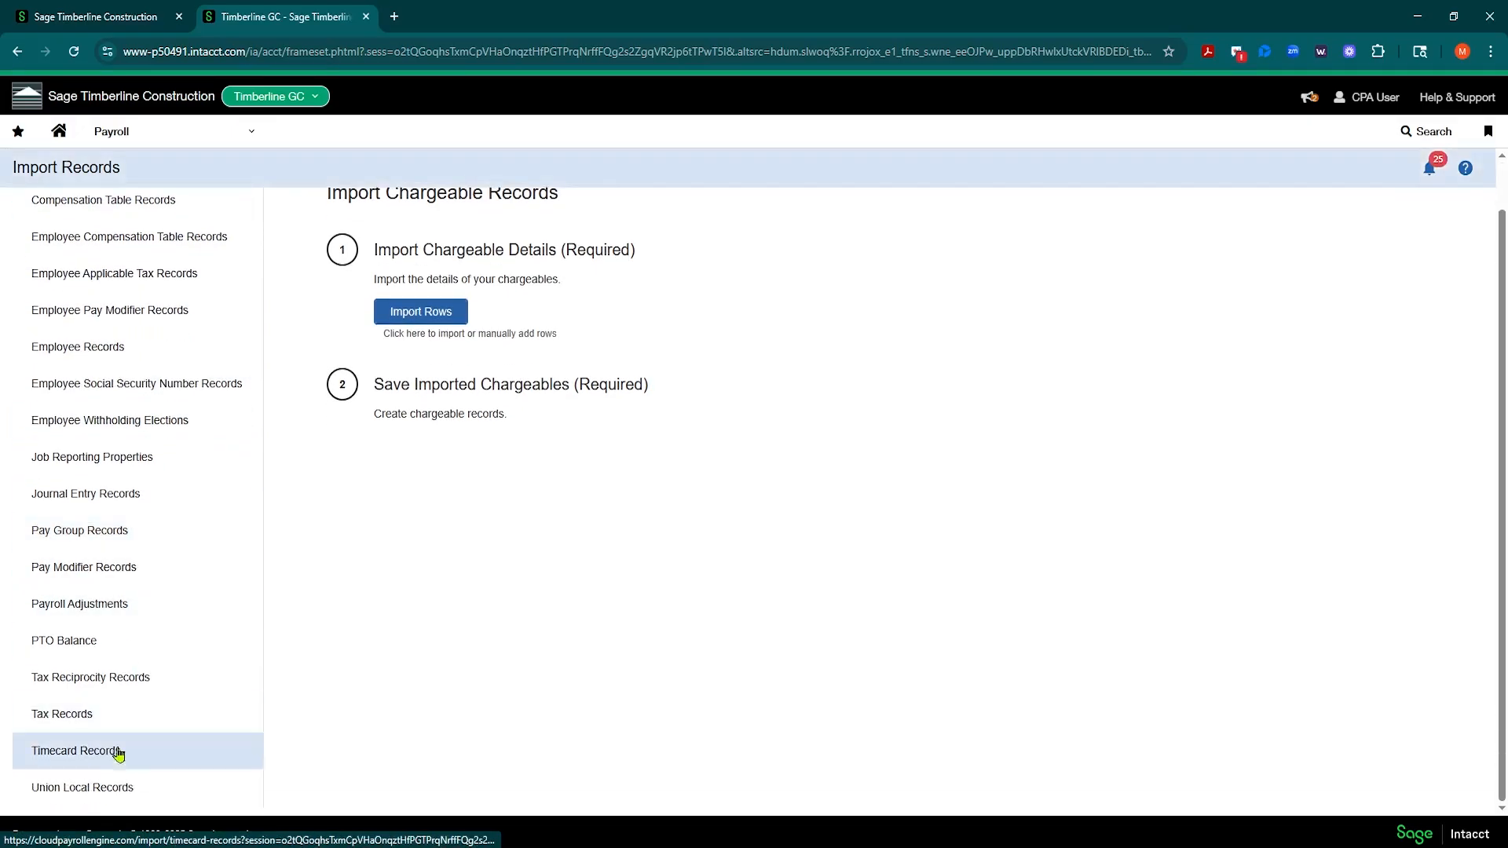
{"action": "scroll", "coordinate": [192, 509], "scroll_direction": "up", "scroll_amount": 2}
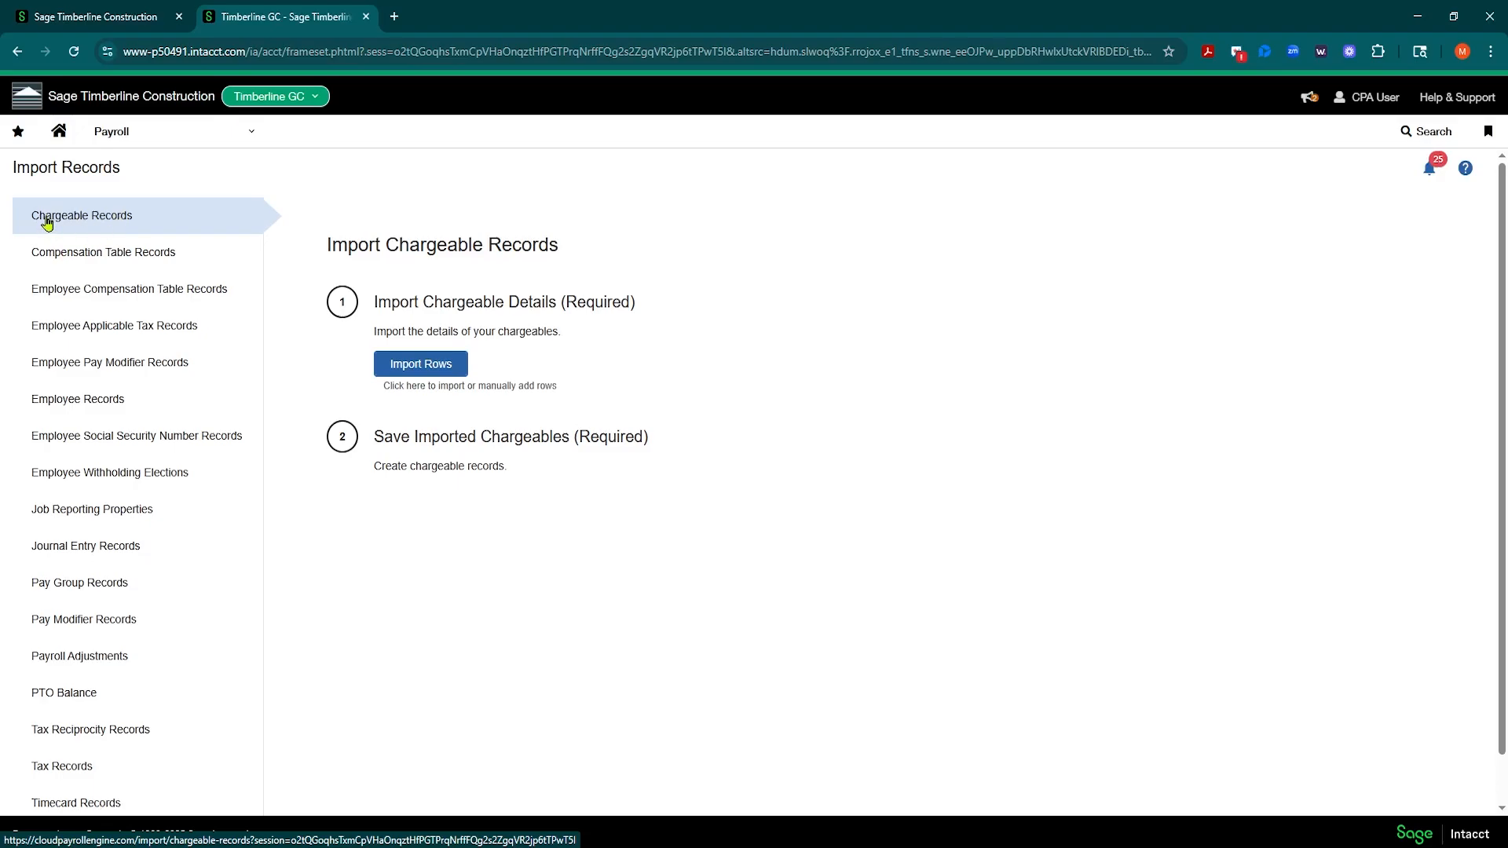
{"action": "left_click", "coordinate": [430, 373]}
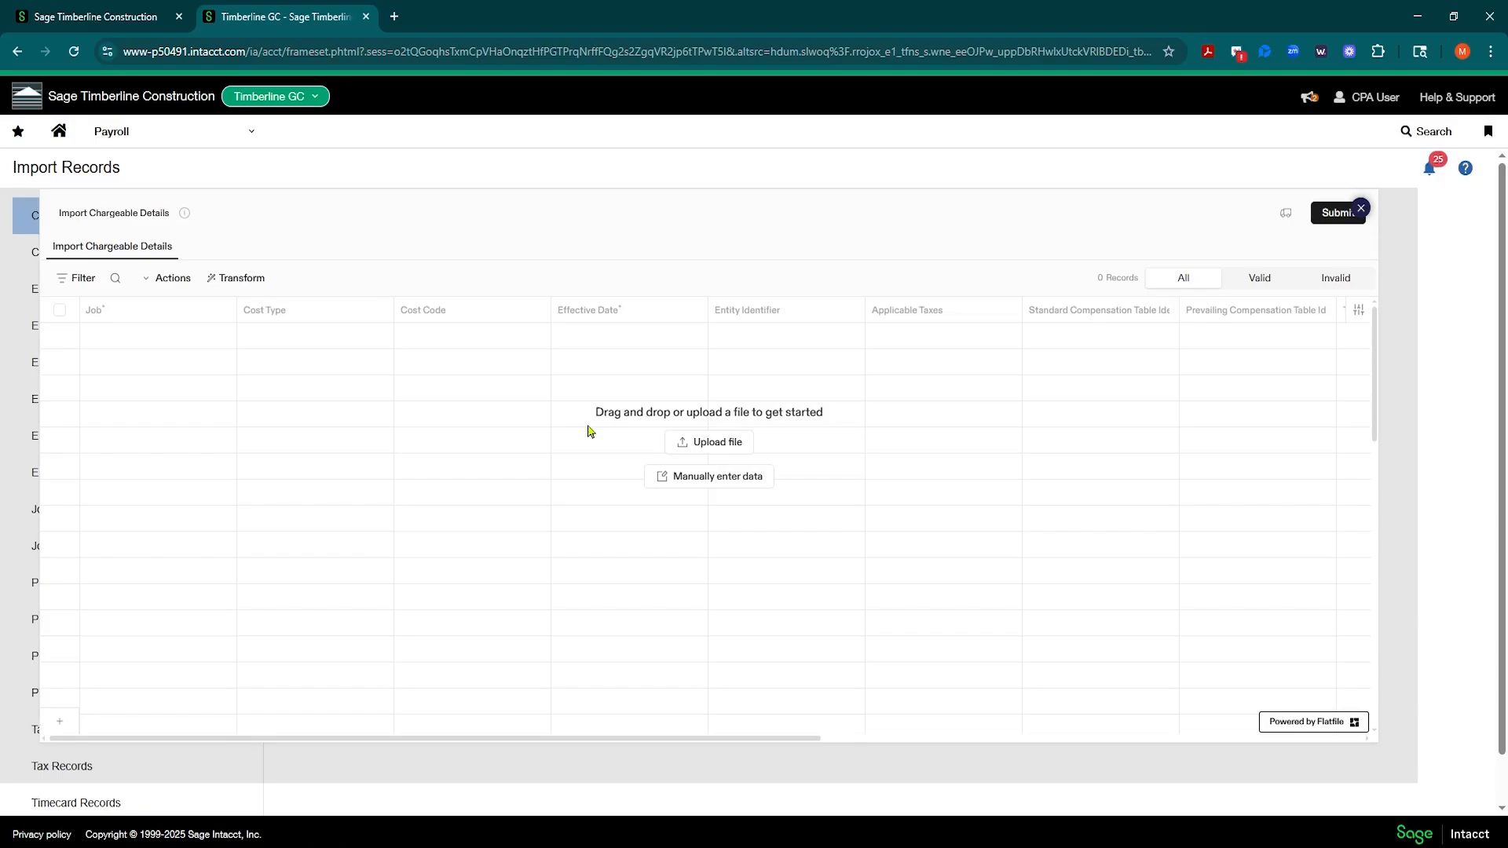
{"action": "left_click", "coordinate": [709, 480]}
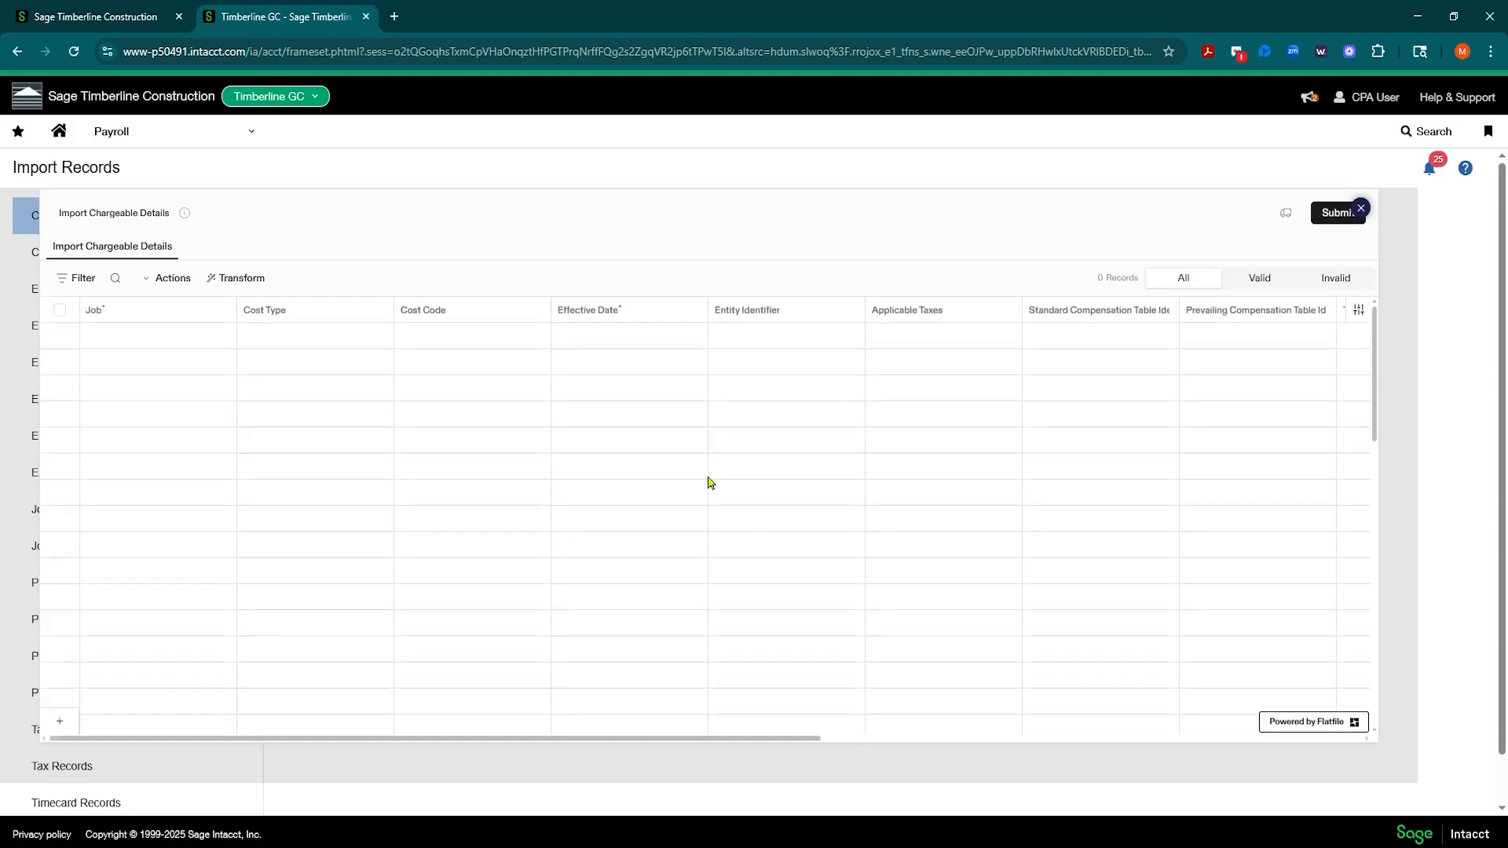
Step: Fill in the first chargeable detail row with job %, cost code 01-100 and effective date 01/01/2025
{"action": "left_click", "coordinate": [119, 338]}
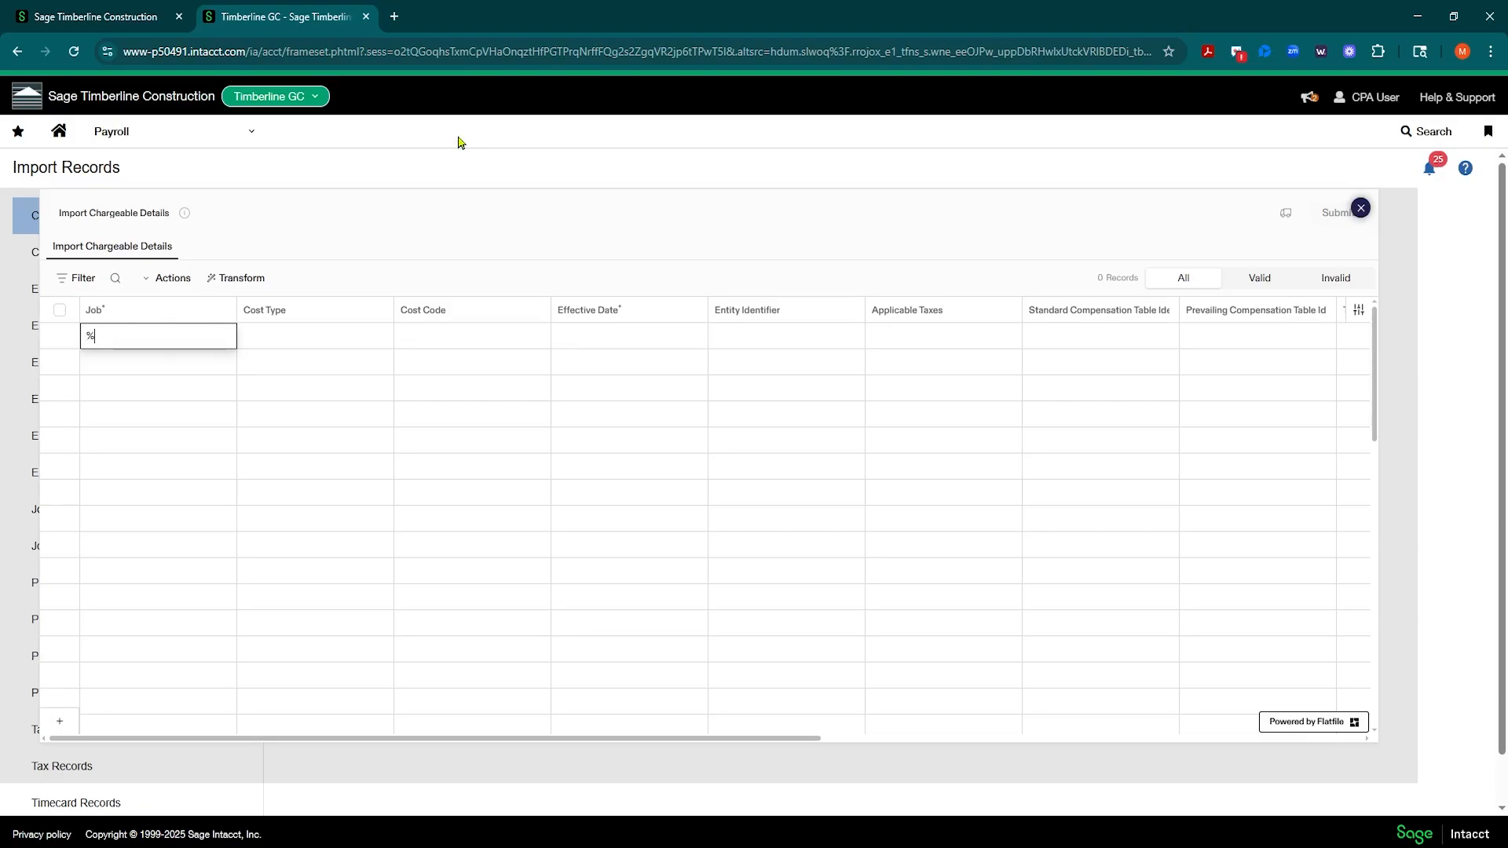
{"action": "left_click", "coordinate": [330, 341]}
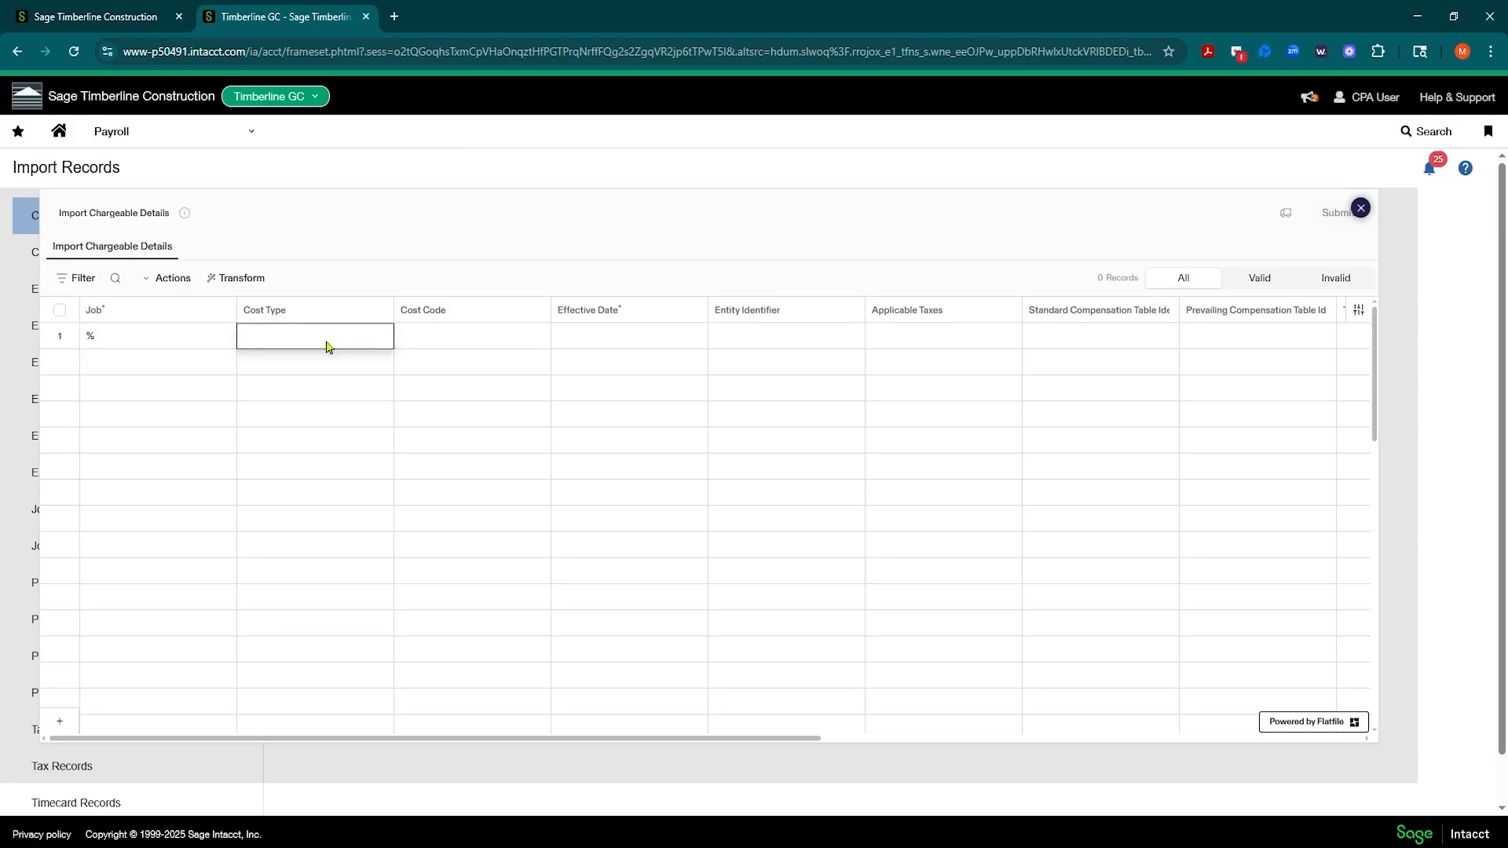
{"action": "left_click", "coordinate": [422, 340]}
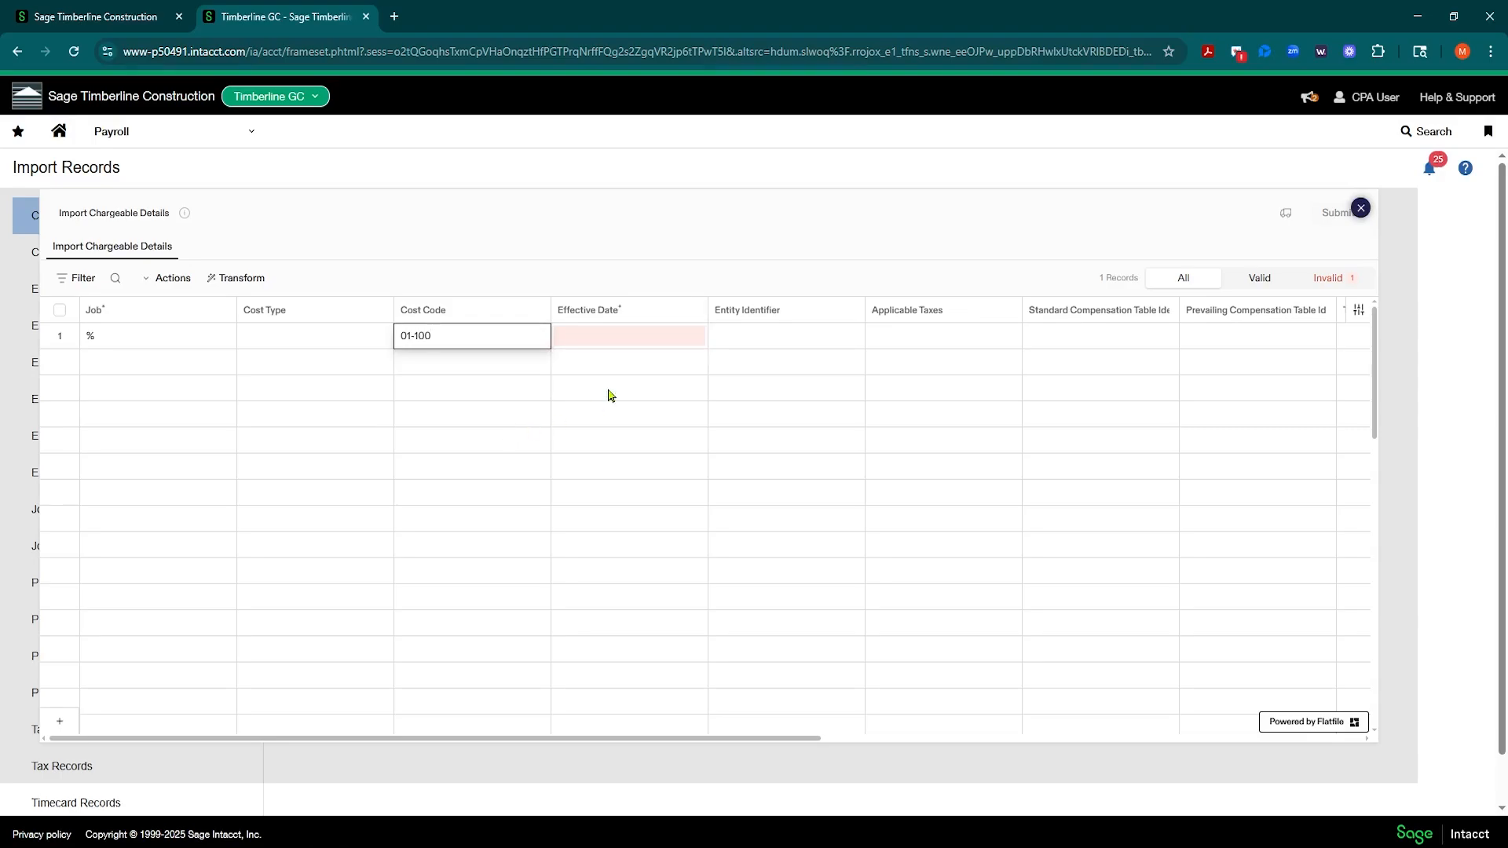
{"action": "left_click", "coordinate": [628, 342]}
{"action": "left_click", "coordinate": [627, 341]}
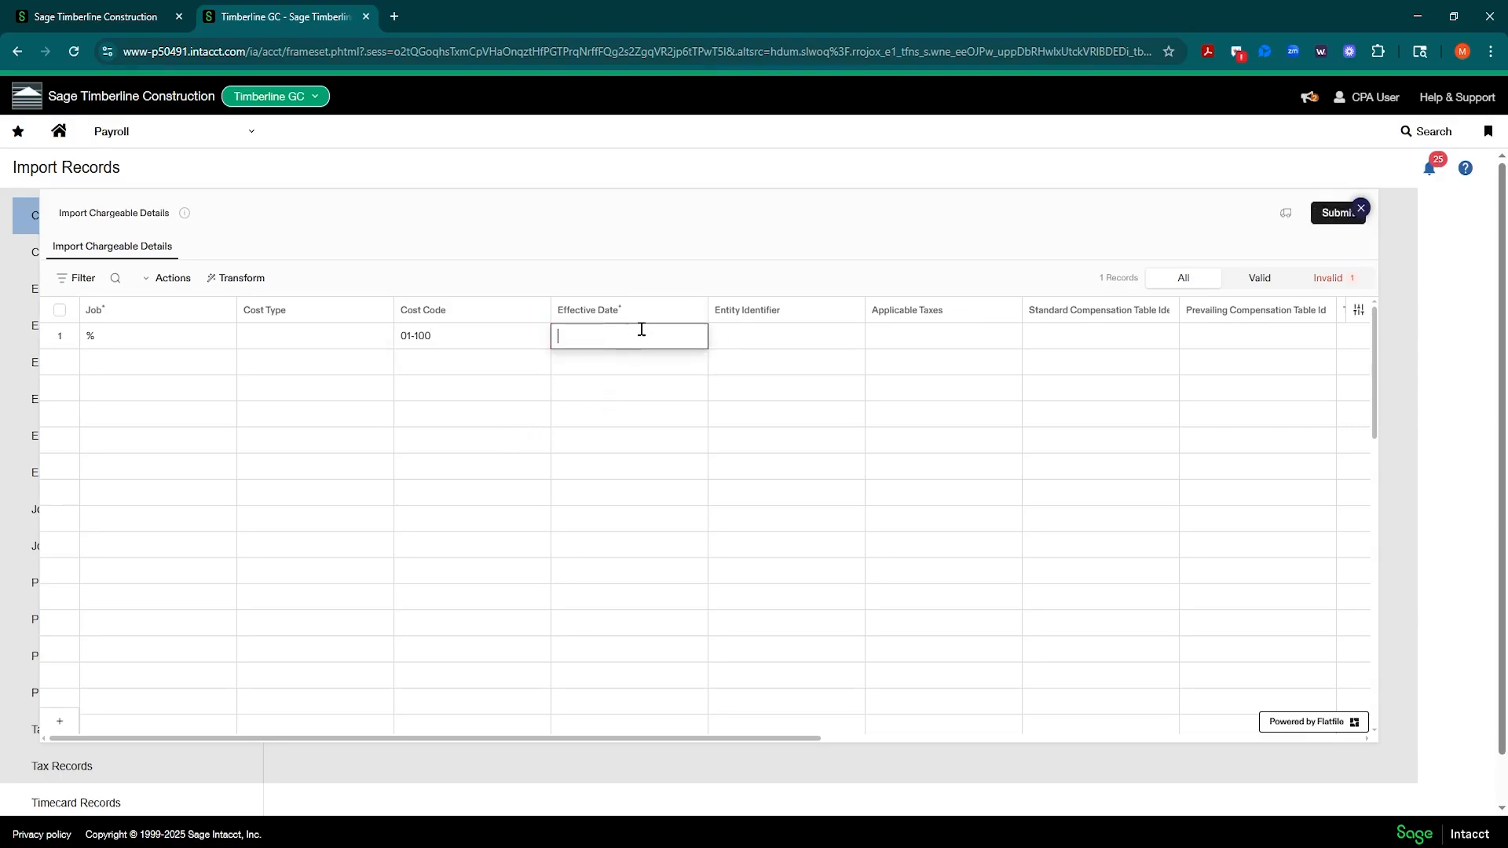
{"action": "type", "text": "01/01/2025"}
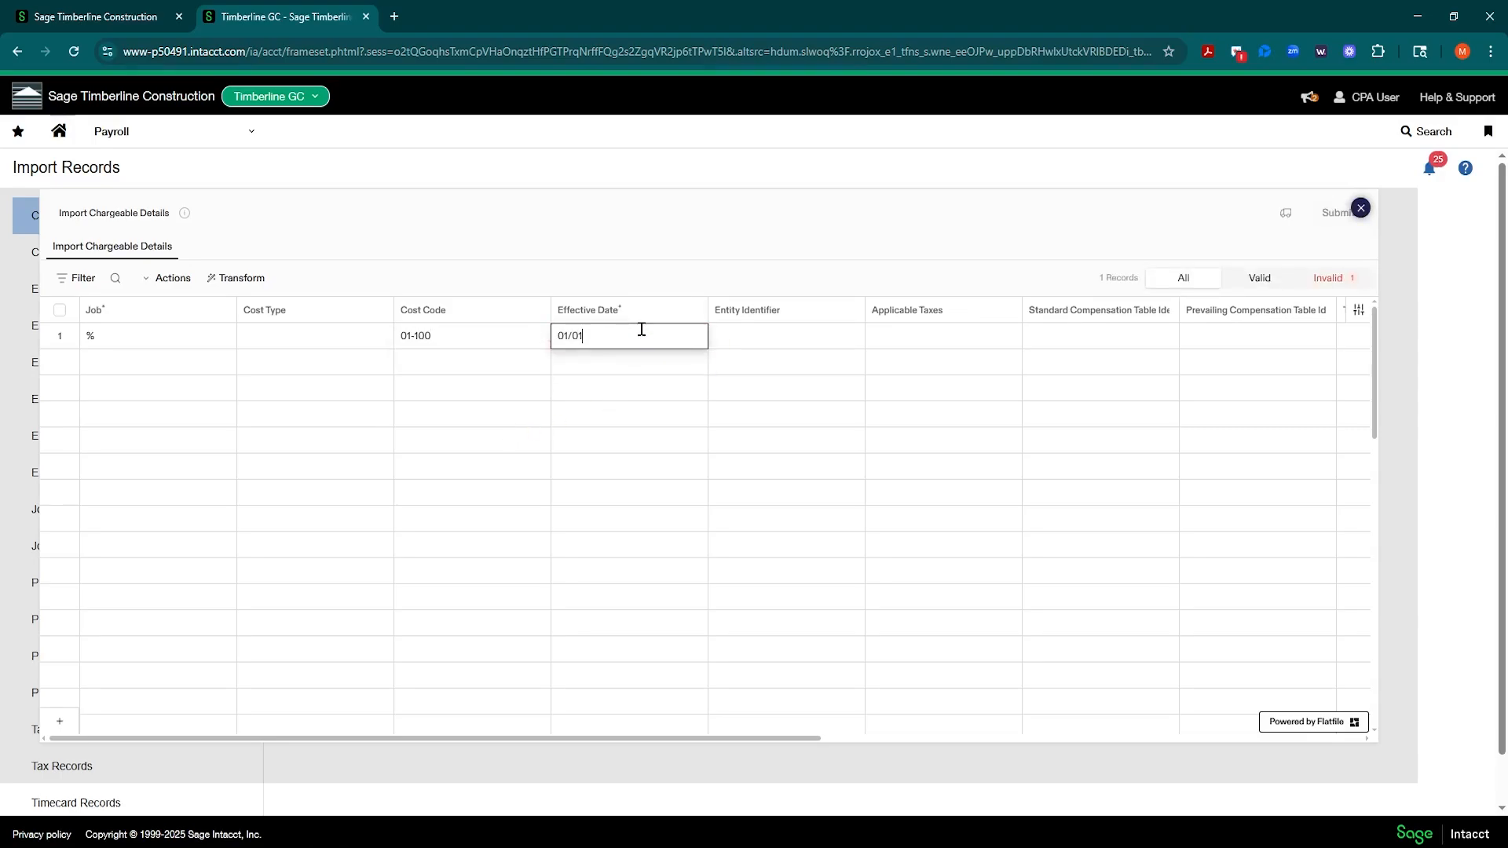
{"action": "left_click", "coordinate": [817, 340]}
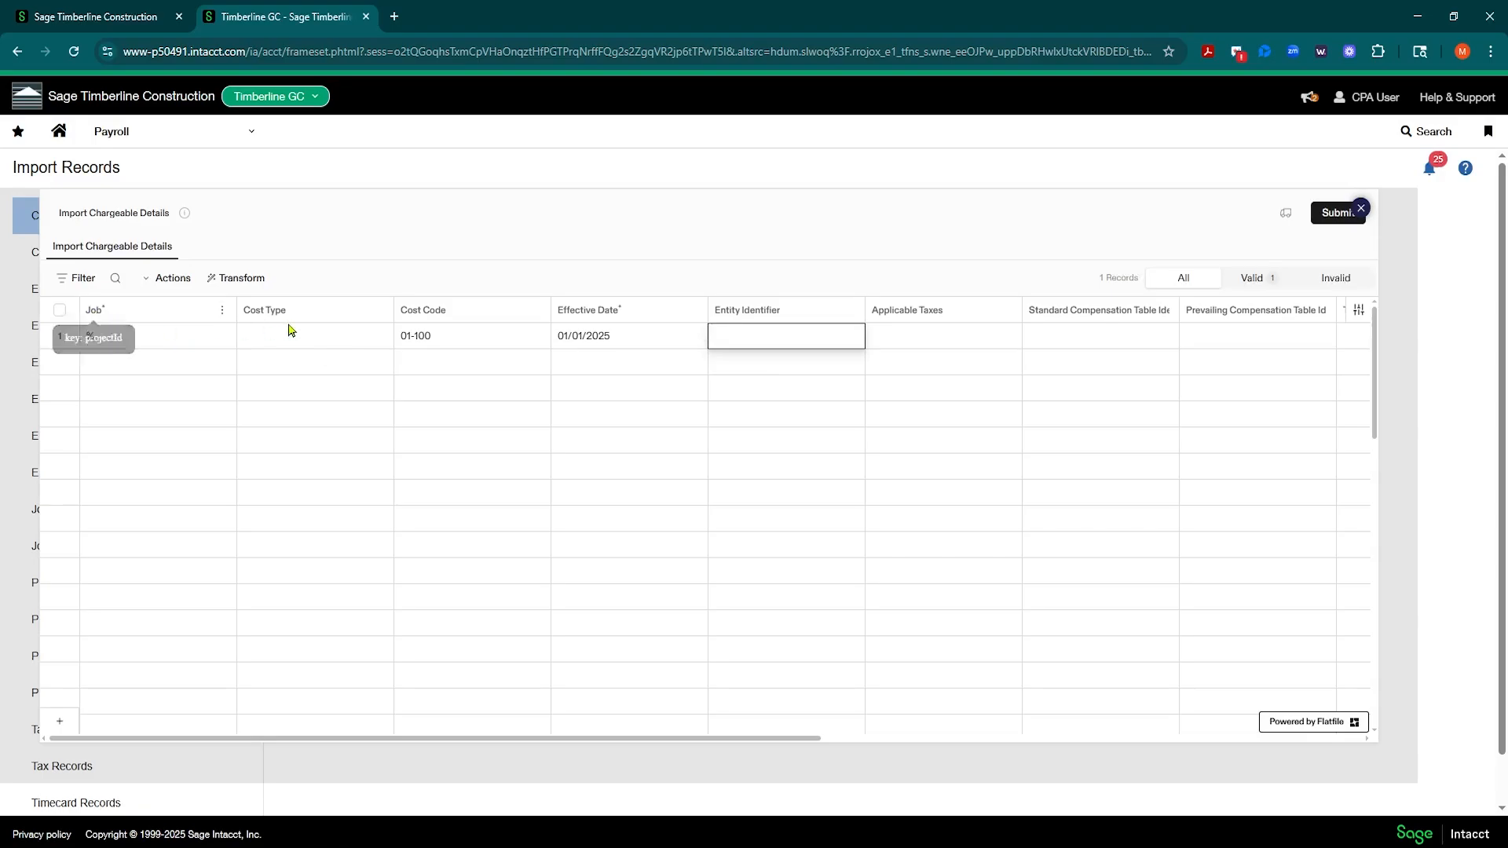
Step: Set the row's tax classification category identifier to WC and widen that column to show its full heading
{"action": "left_click", "coordinate": [1250, 739]}
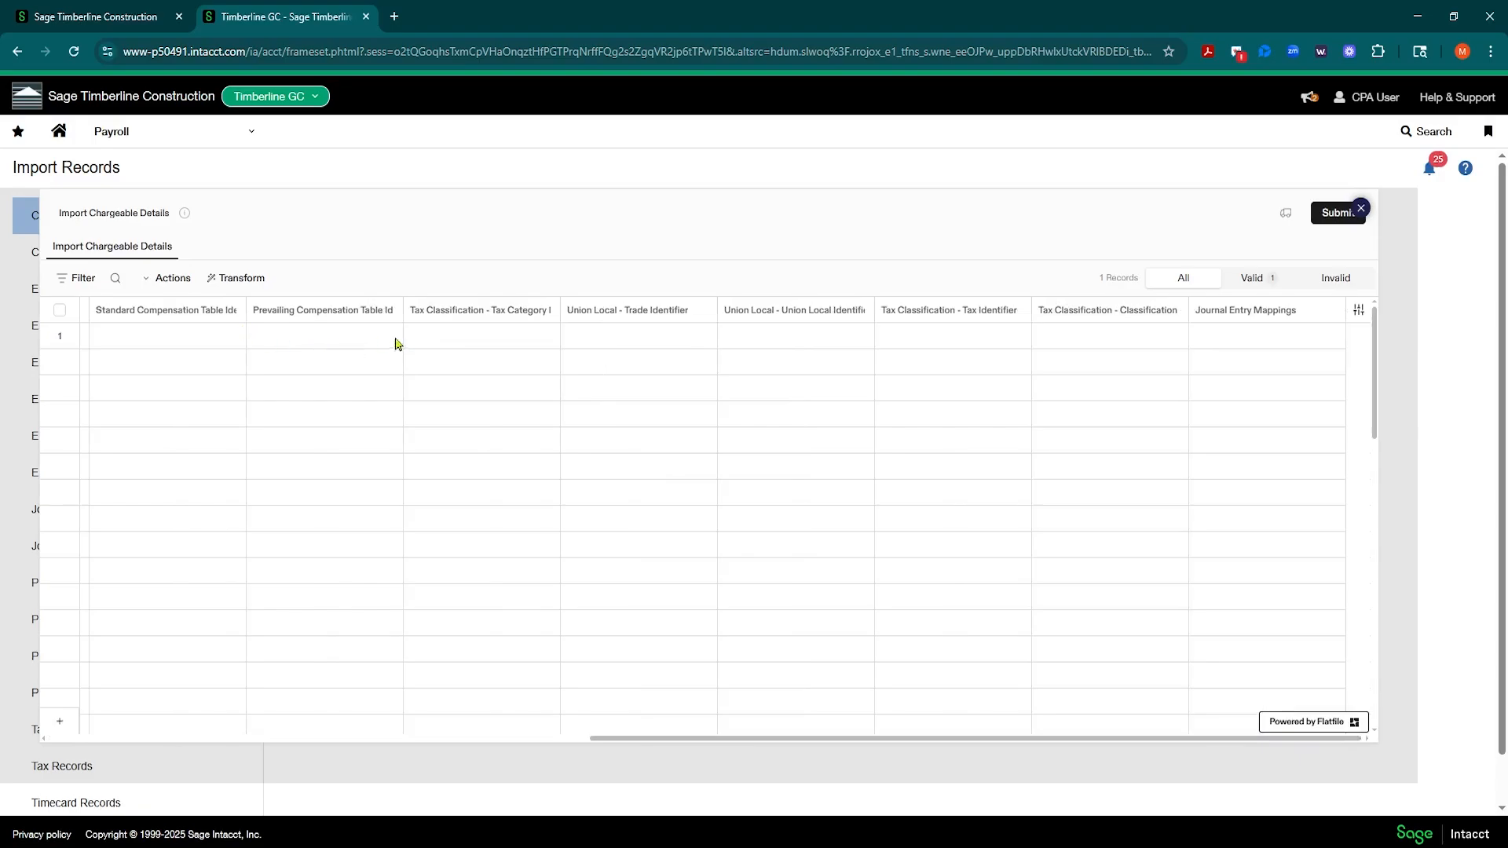
{"action": "left_click", "coordinate": [469, 342]}
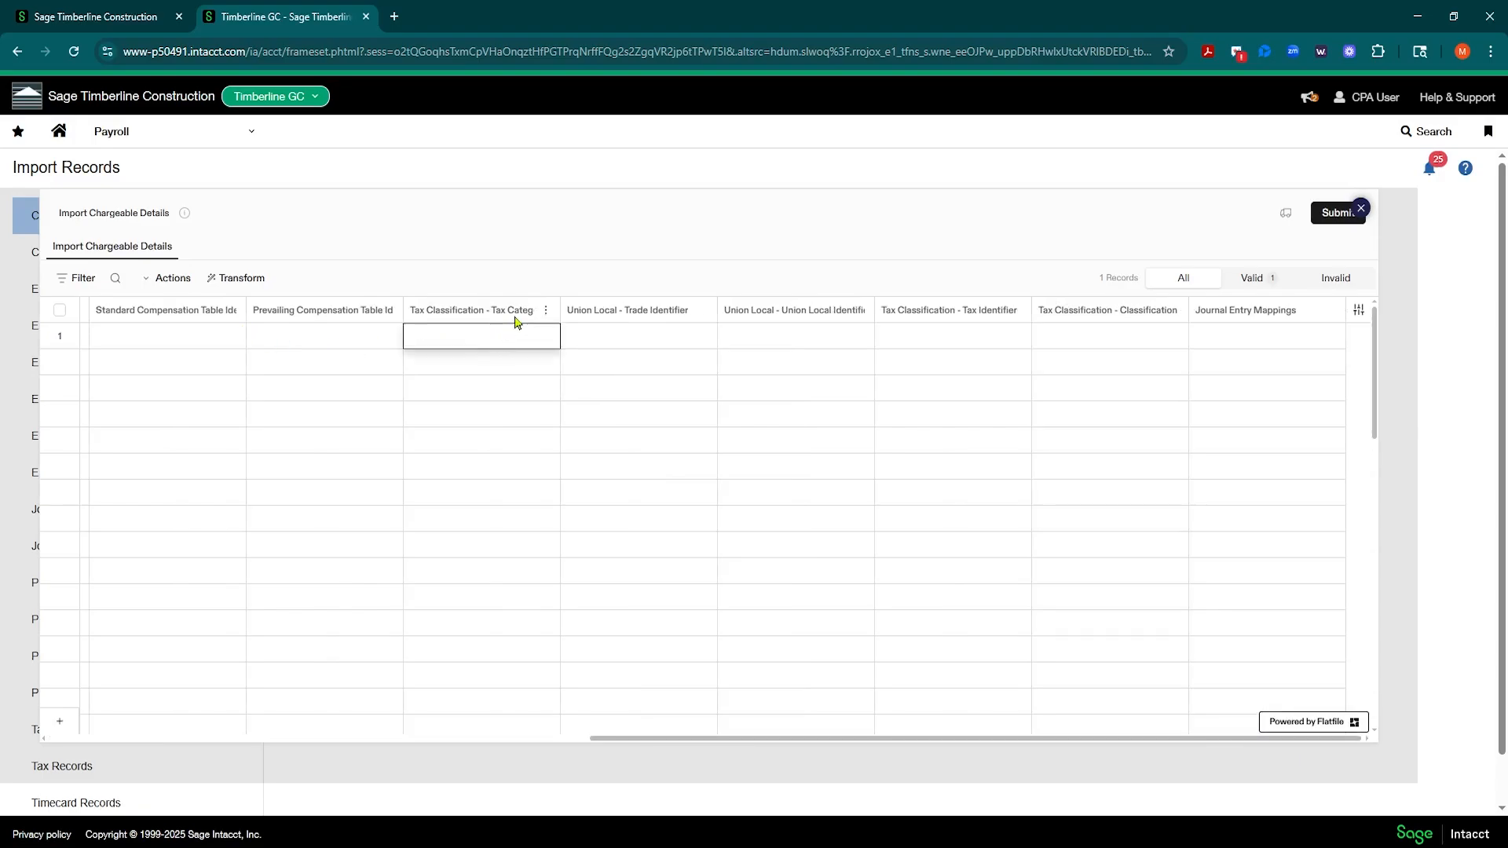
{"action": "double_click", "coordinate": [459, 339]}
{"action": "type", "text": "WC"}
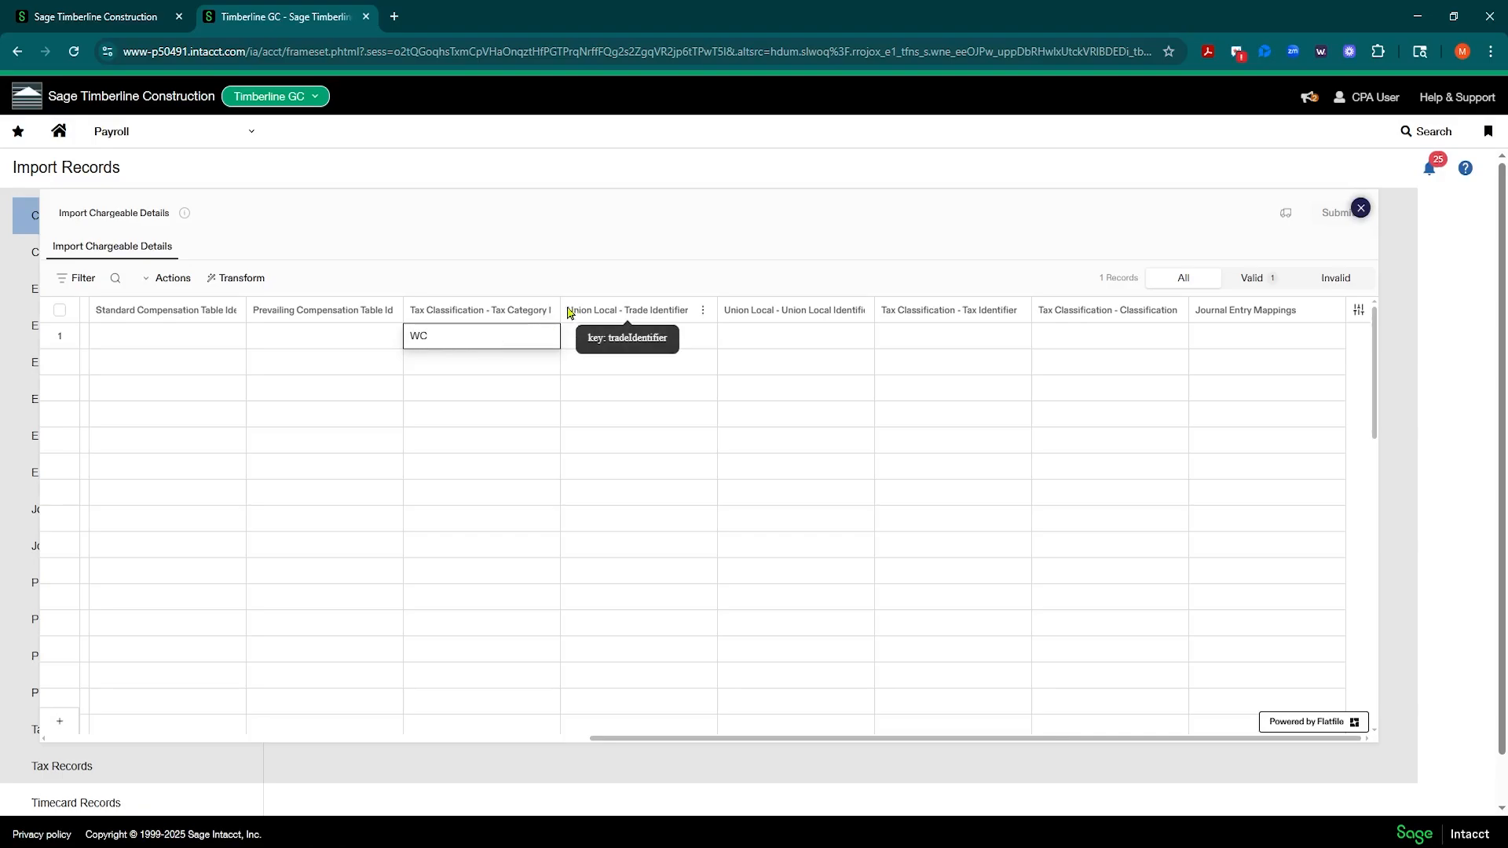
{"action": "left_click_drag", "start_coordinate": [561, 311], "coordinate": [665, 309]}
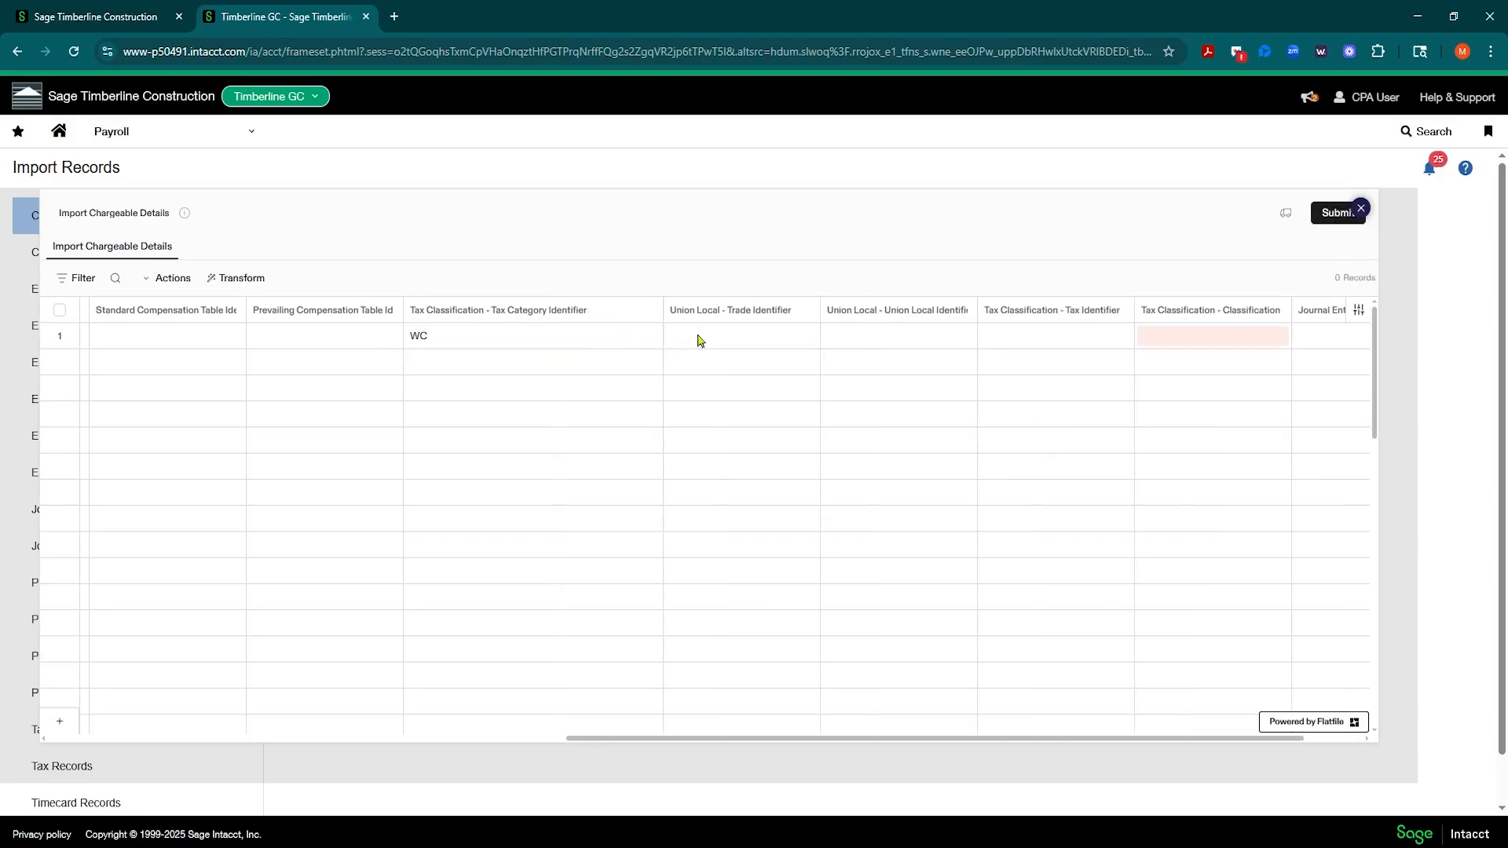
Step: Enter 4556 as the row's tax classification code and review the remaining columns of the record
{"action": "mouse_move", "coordinate": [1209, 334]}
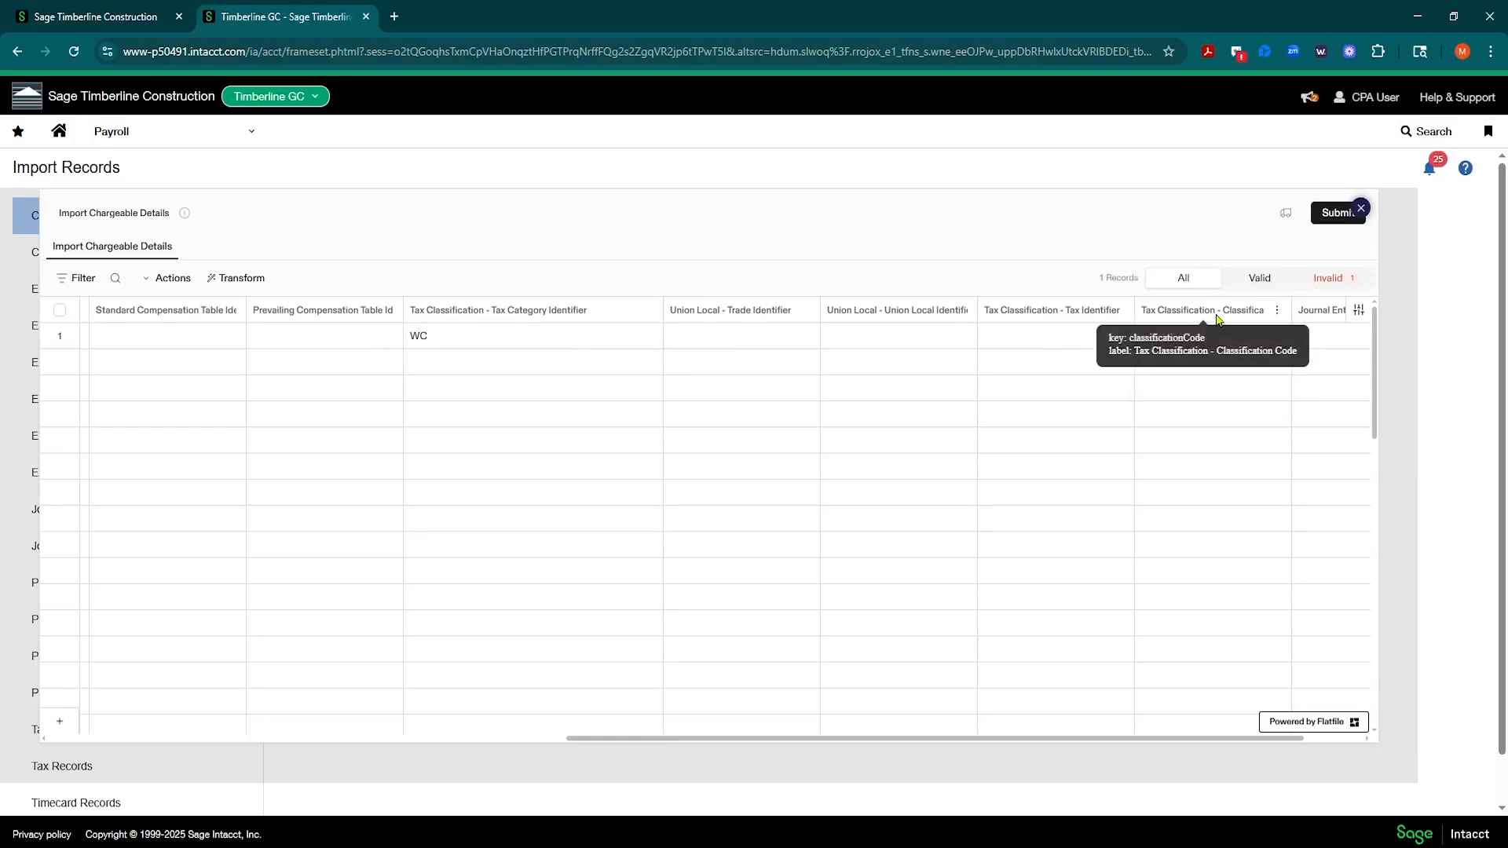
{"action": "double_click", "coordinate": [1203, 333]}
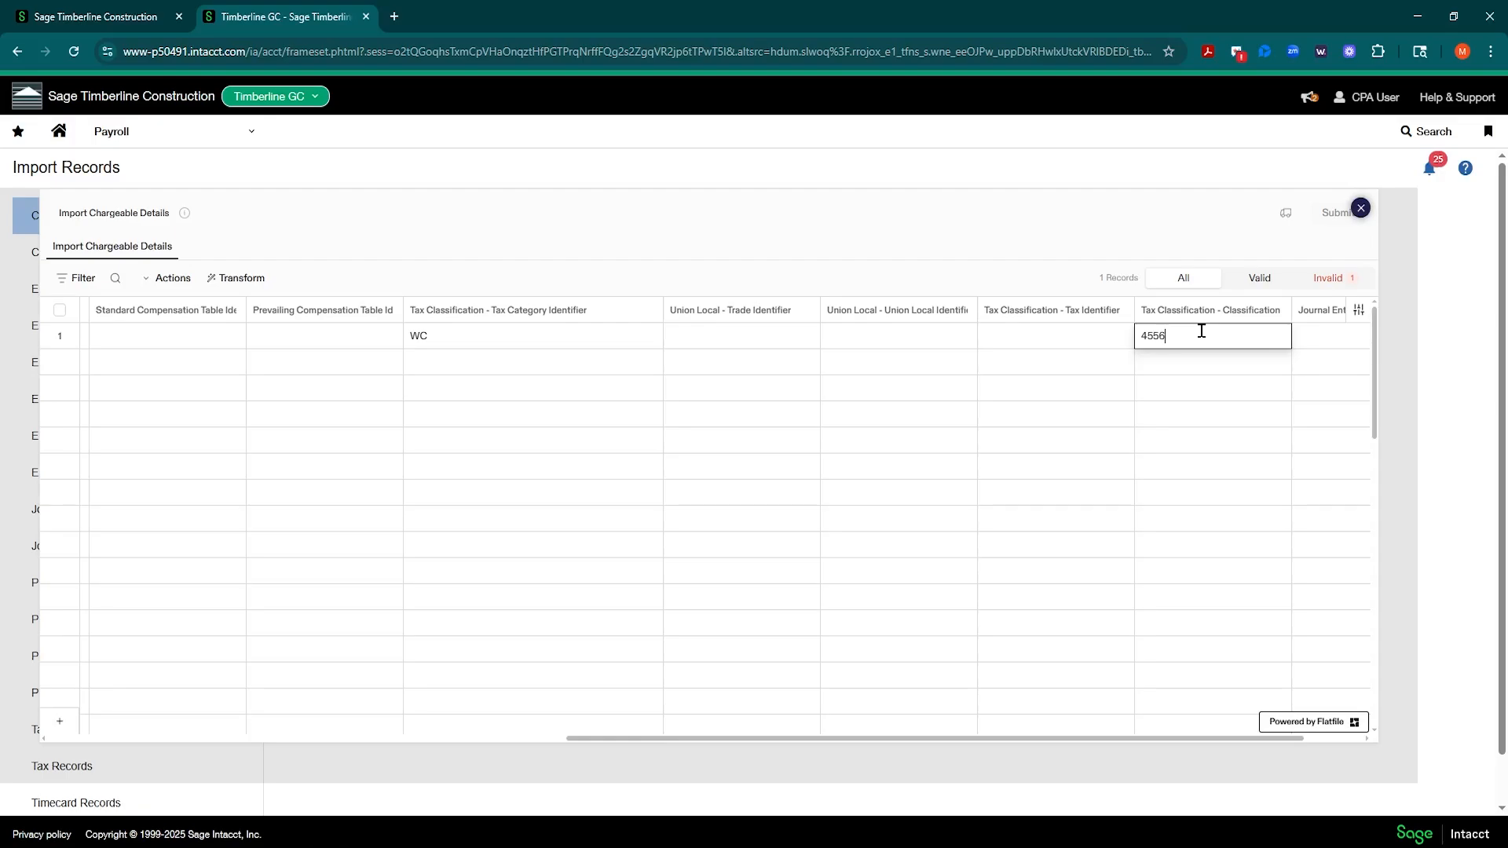
{"action": "left_click", "coordinate": [1195, 716]}
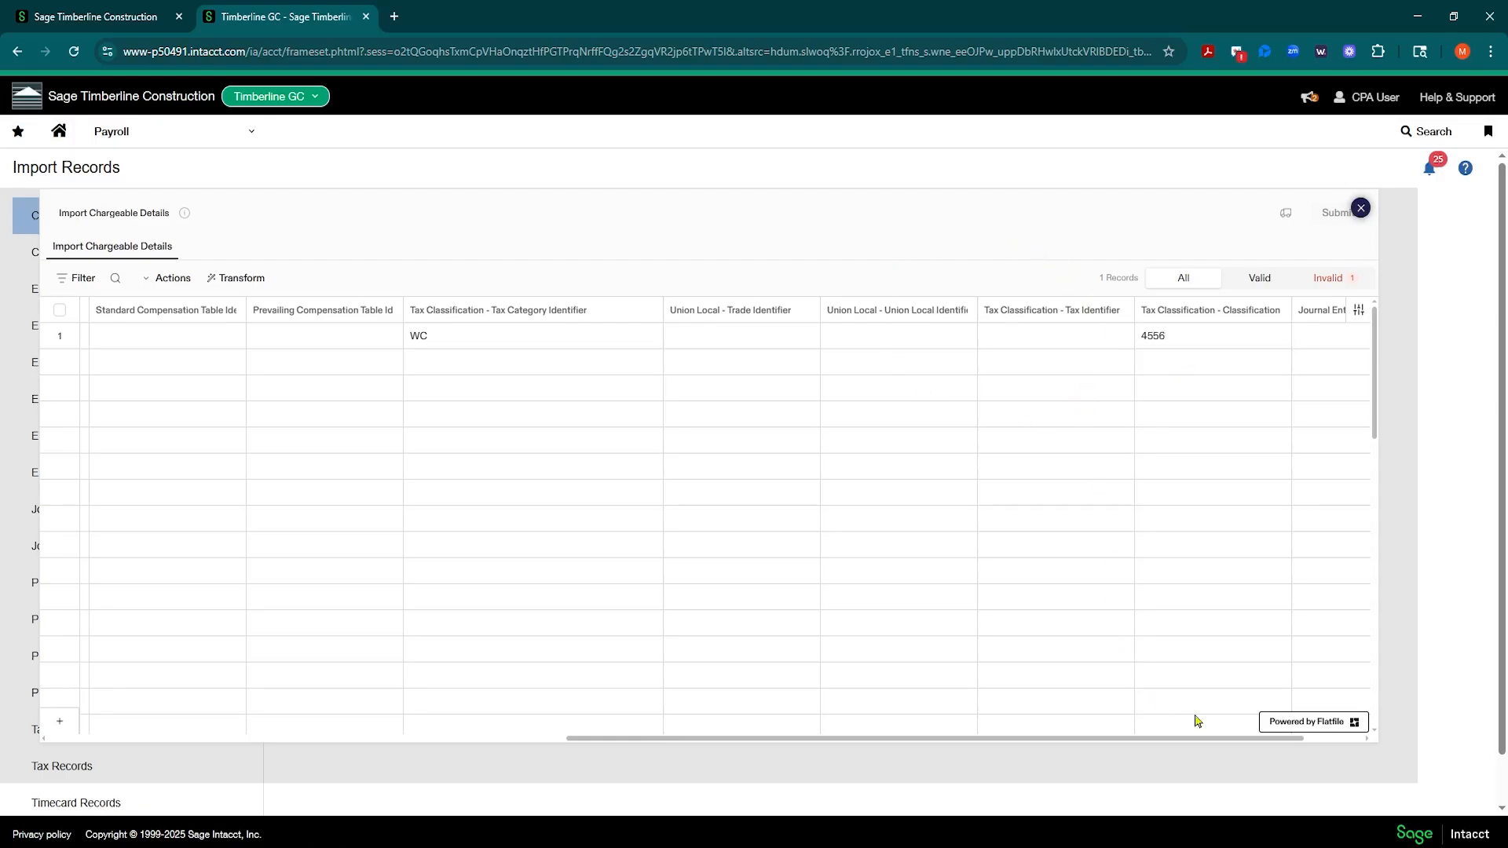
{"action": "left_click_drag", "start_coordinate": [1215, 748], "coordinate": [1276, 747]}
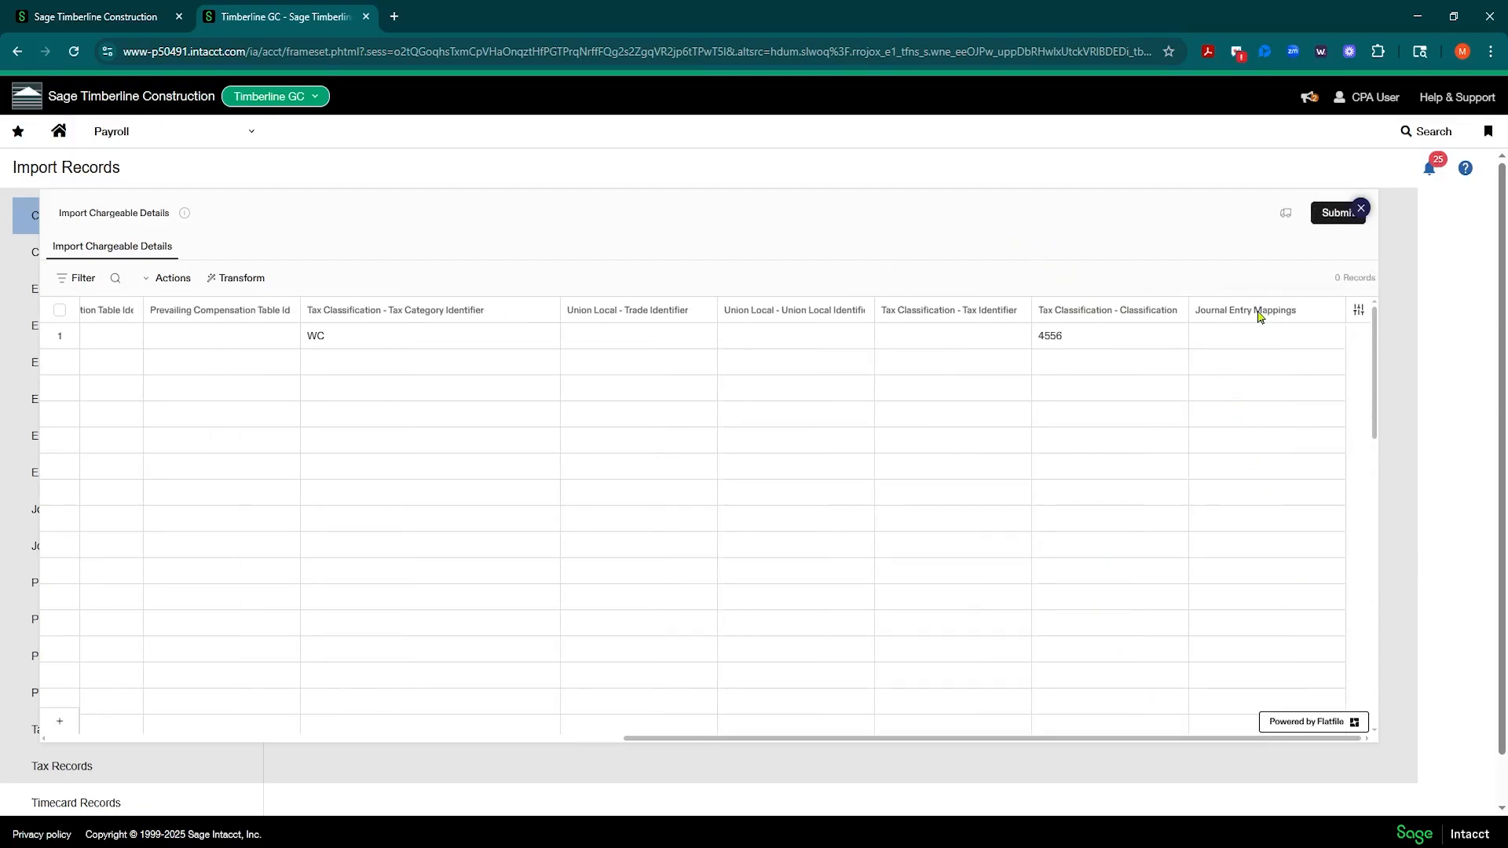
{"action": "scroll", "coordinate": [197, 747], "scroll_direction": "left", "scroll_amount": 10}
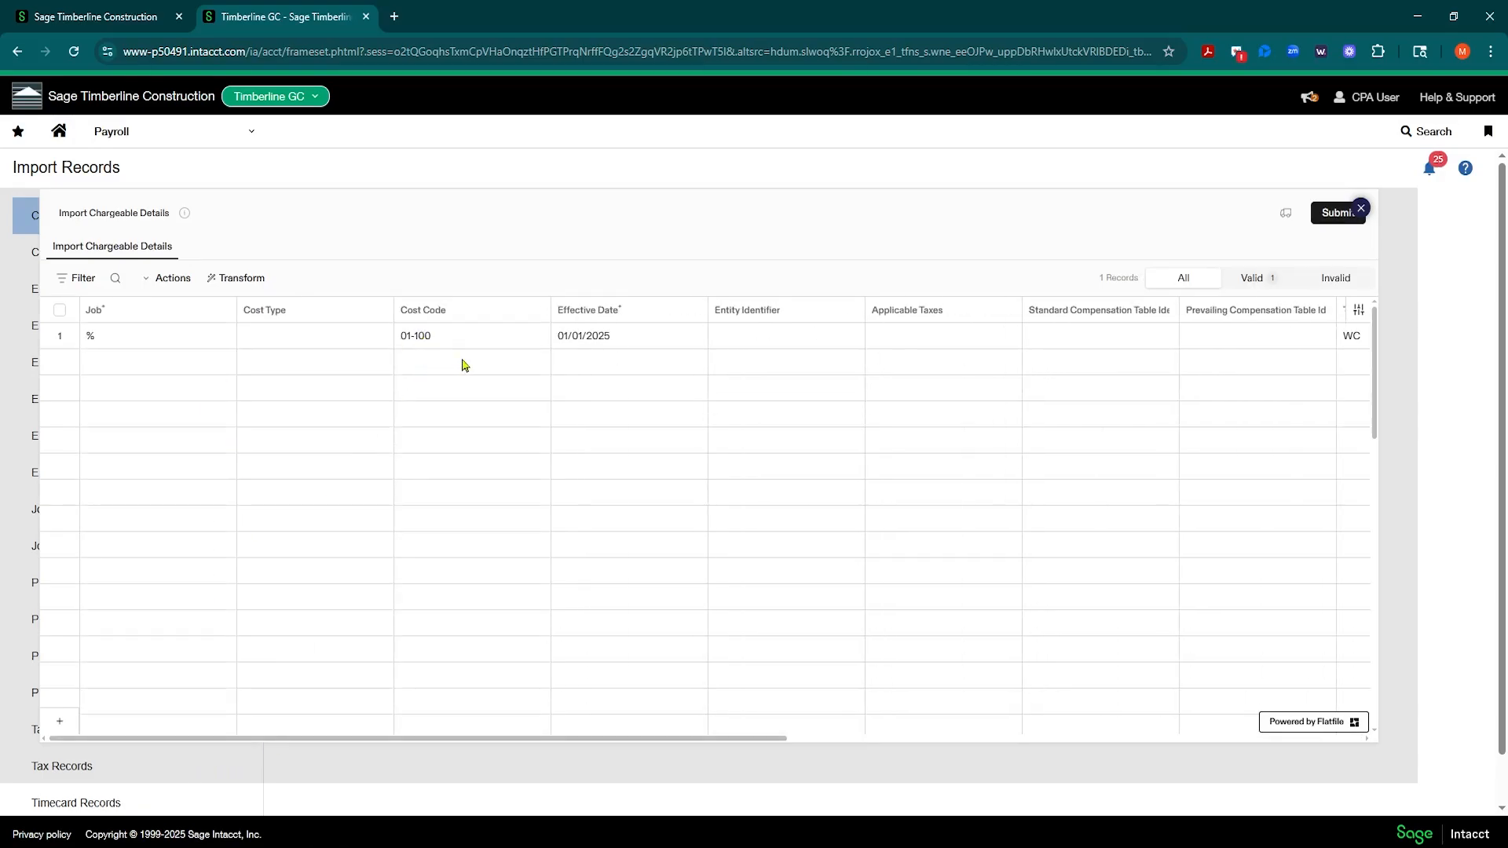
Step: Submit the chargeable details, save the imported record and dismiss the import confirmation
{"action": "left_click", "coordinate": [1333, 213]}
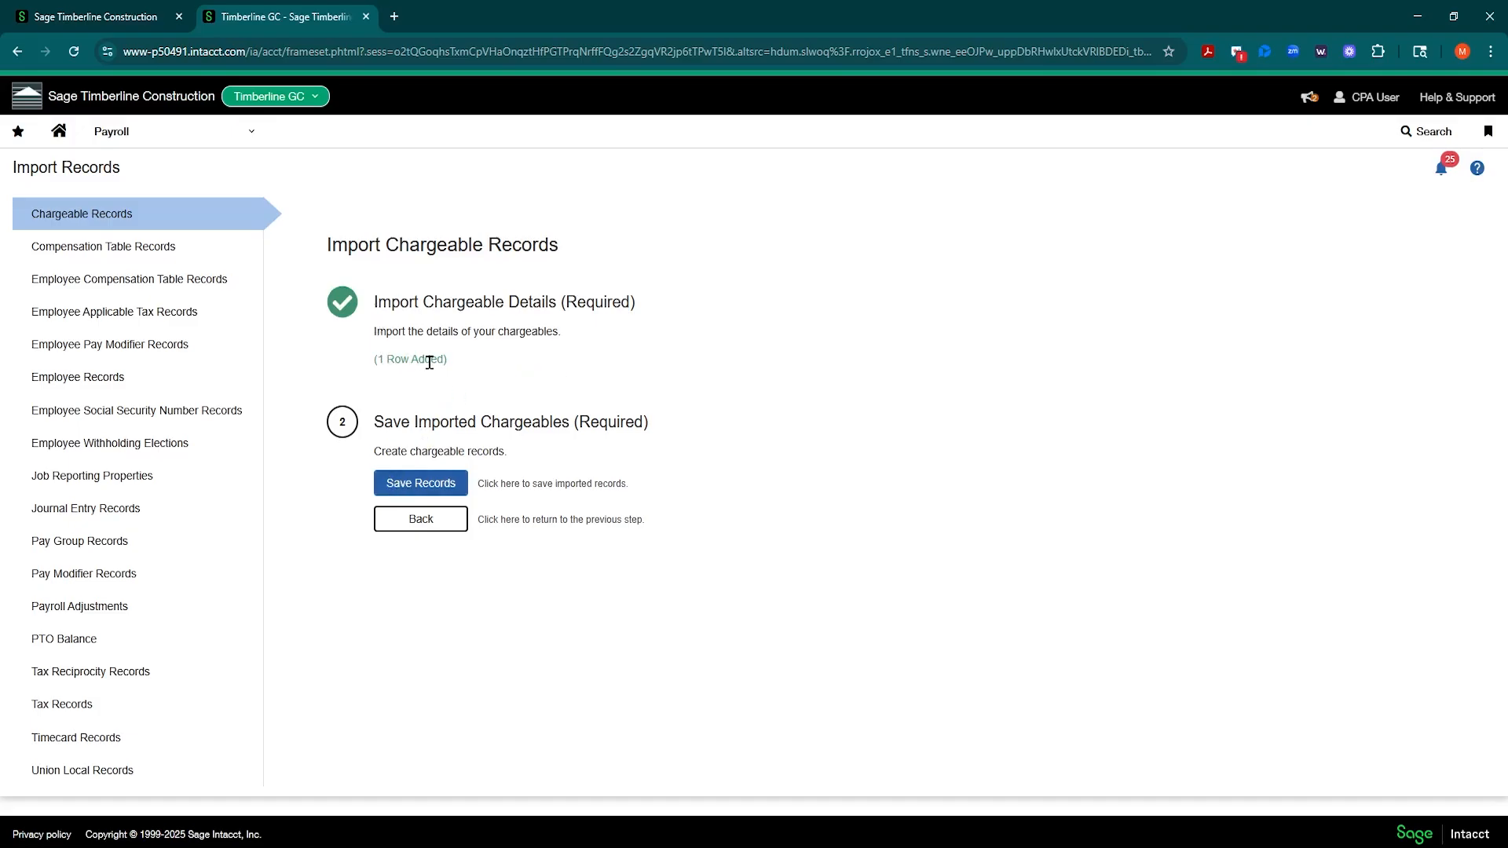
{"action": "left_click", "coordinate": [419, 488]}
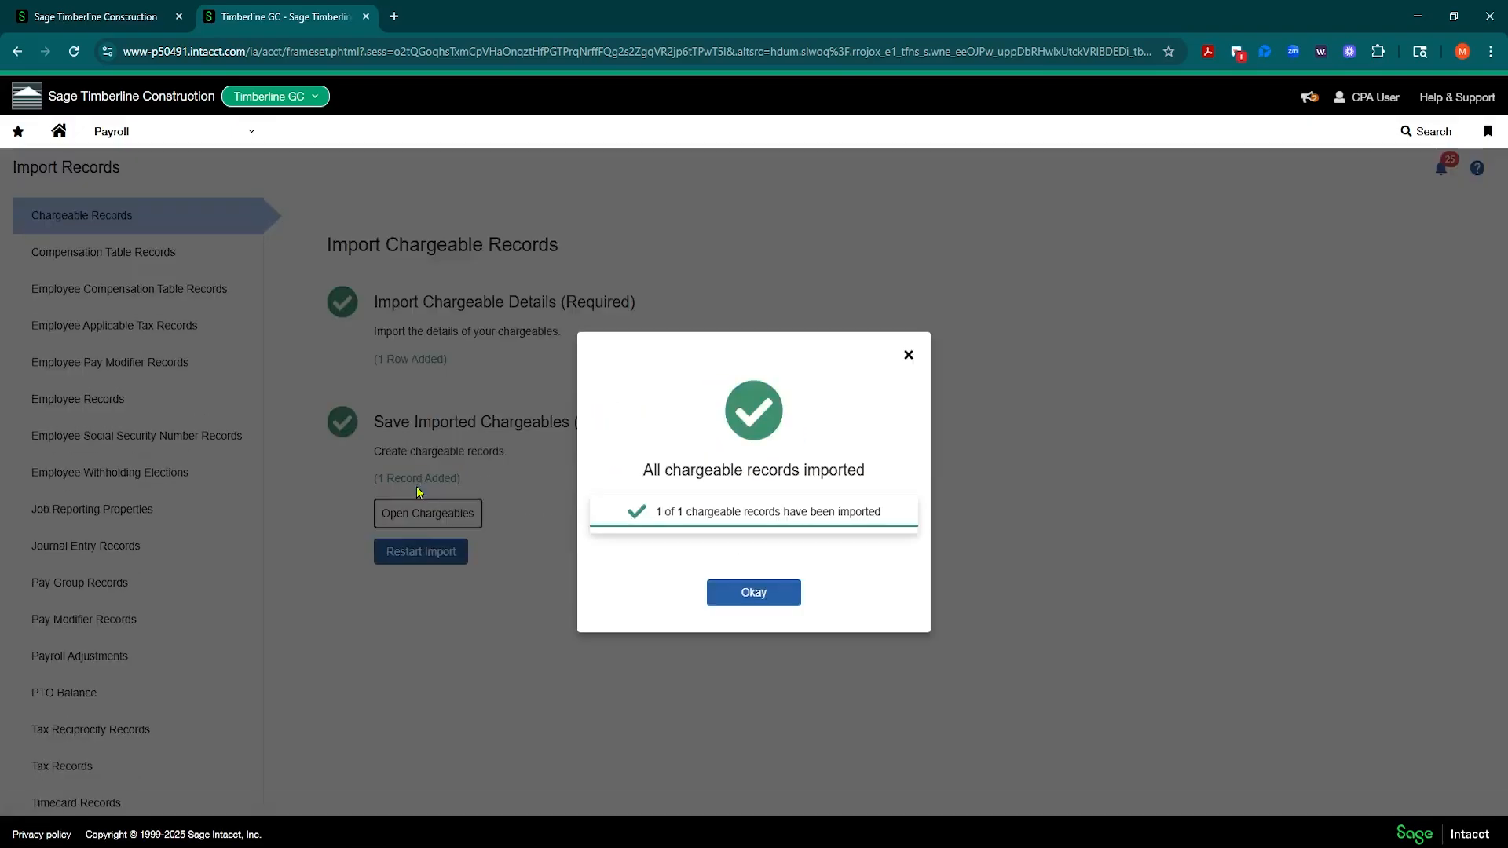
{"action": "left_click", "coordinate": [740, 597]}
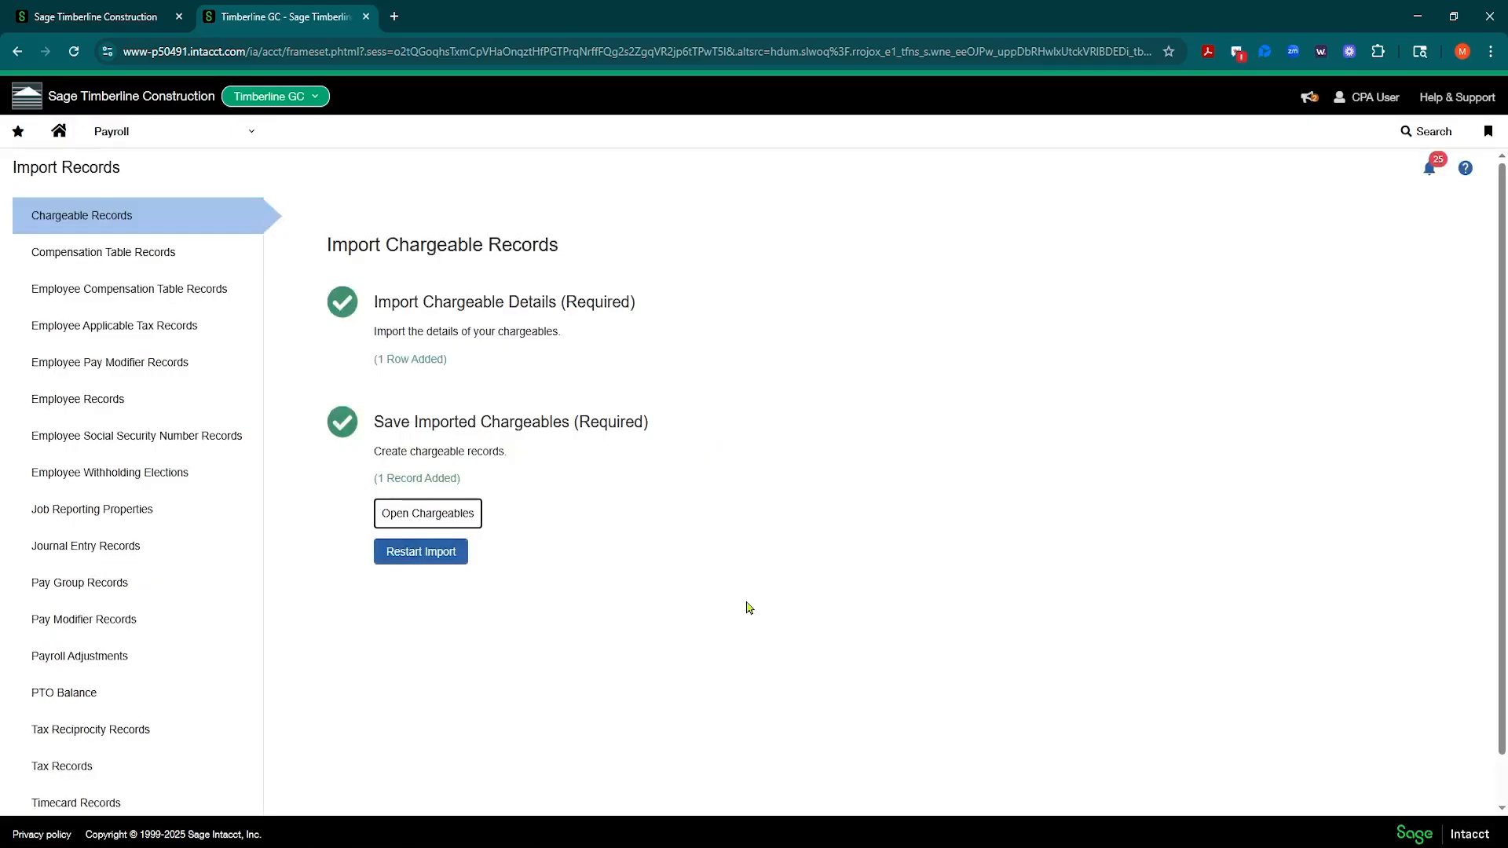
Step: Open the payroll cost code overrides, inspect the imported 01-100 override and its tax classification, and return to the list
{"action": "left_click", "coordinate": [216, 135]}
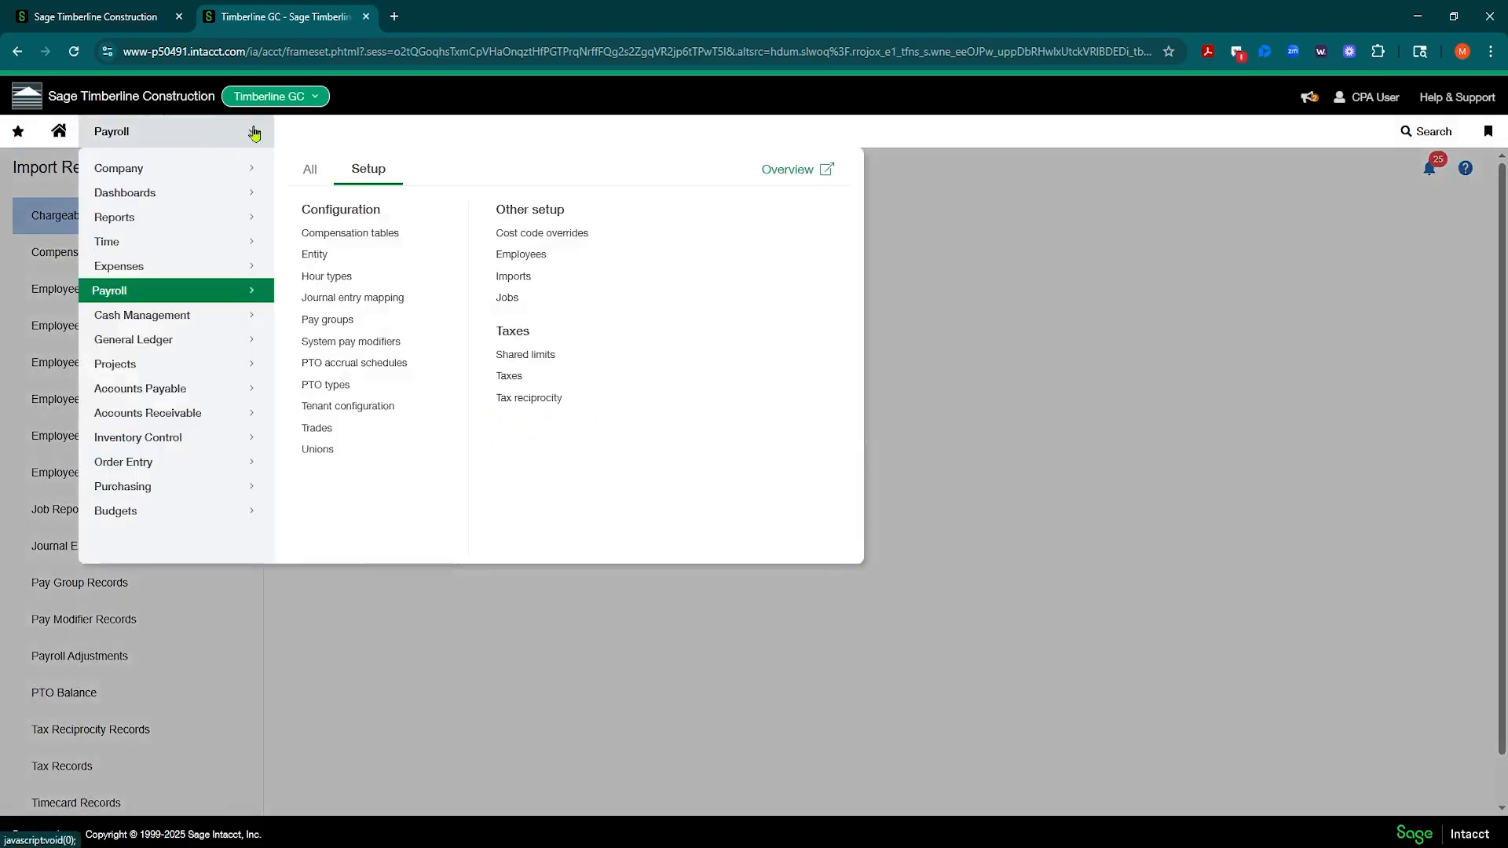
{"action": "left_click", "coordinate": [548, 240]}
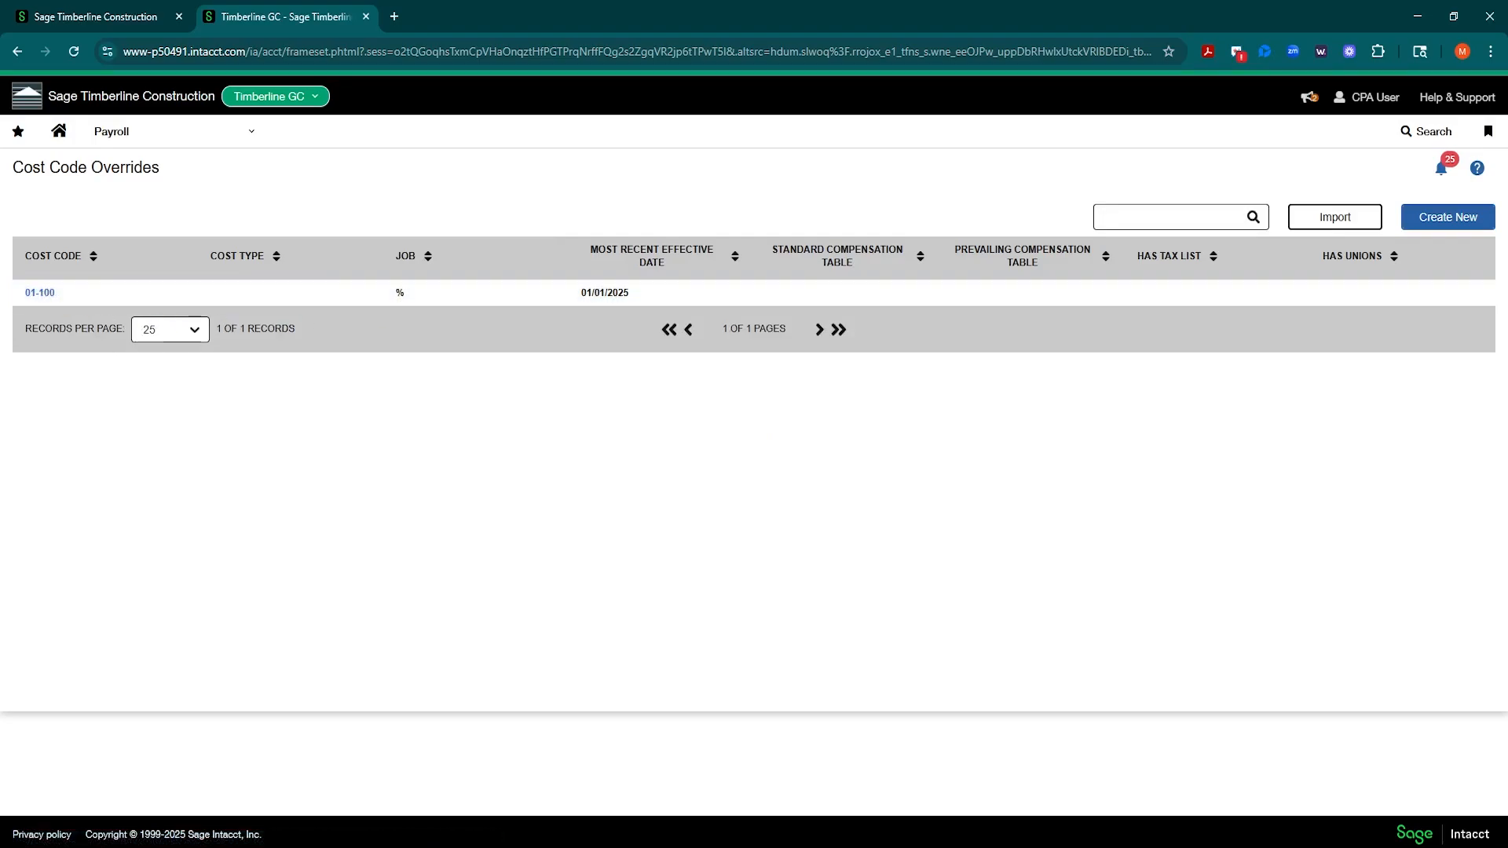
{"action": "left_click", "coordinate": [40, 294]}
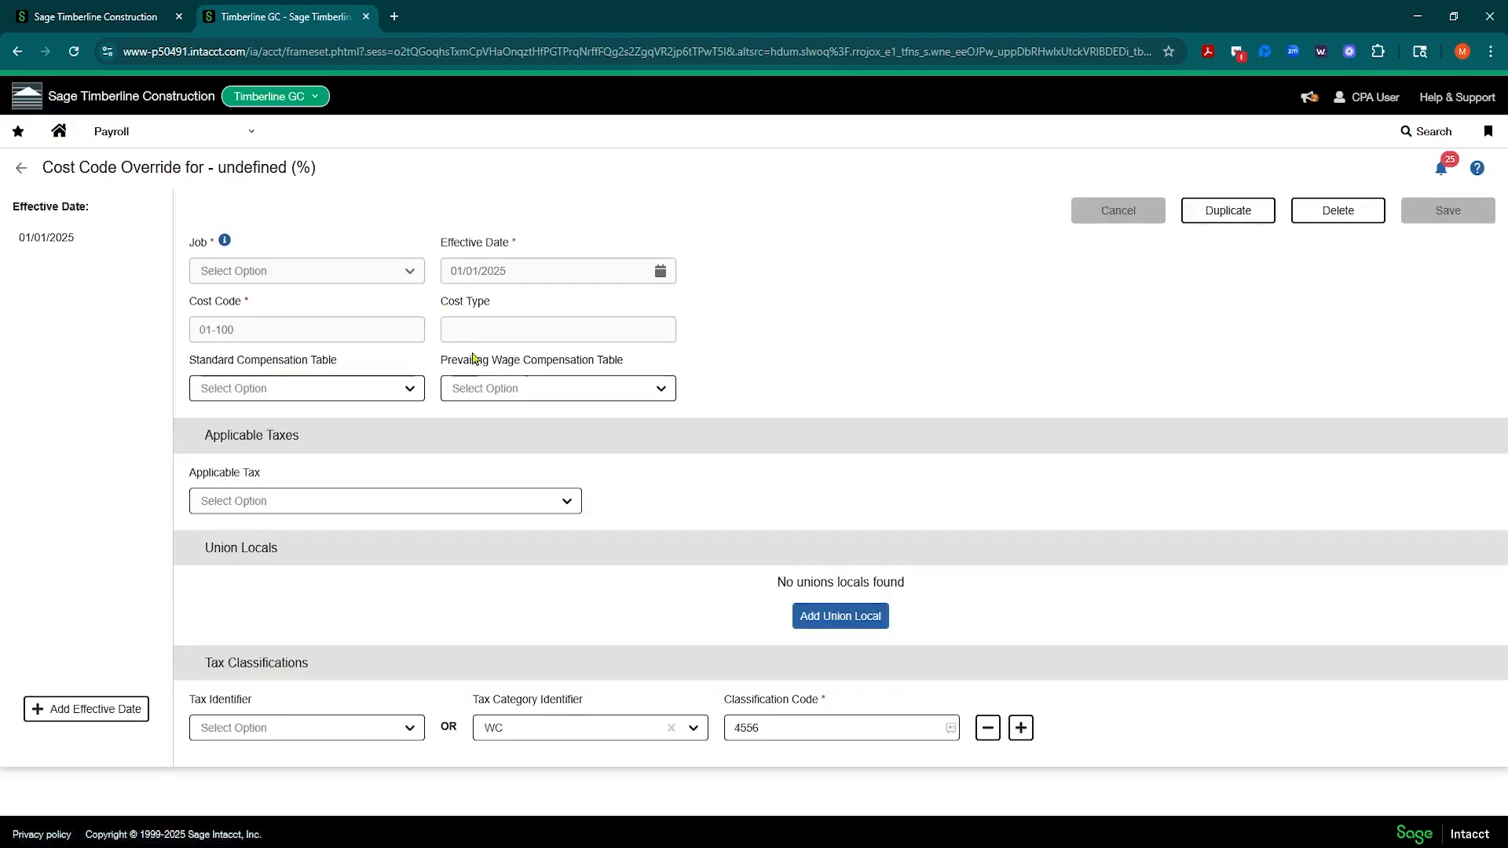
{"action": "left_click", "coordinate": [834, 718]}
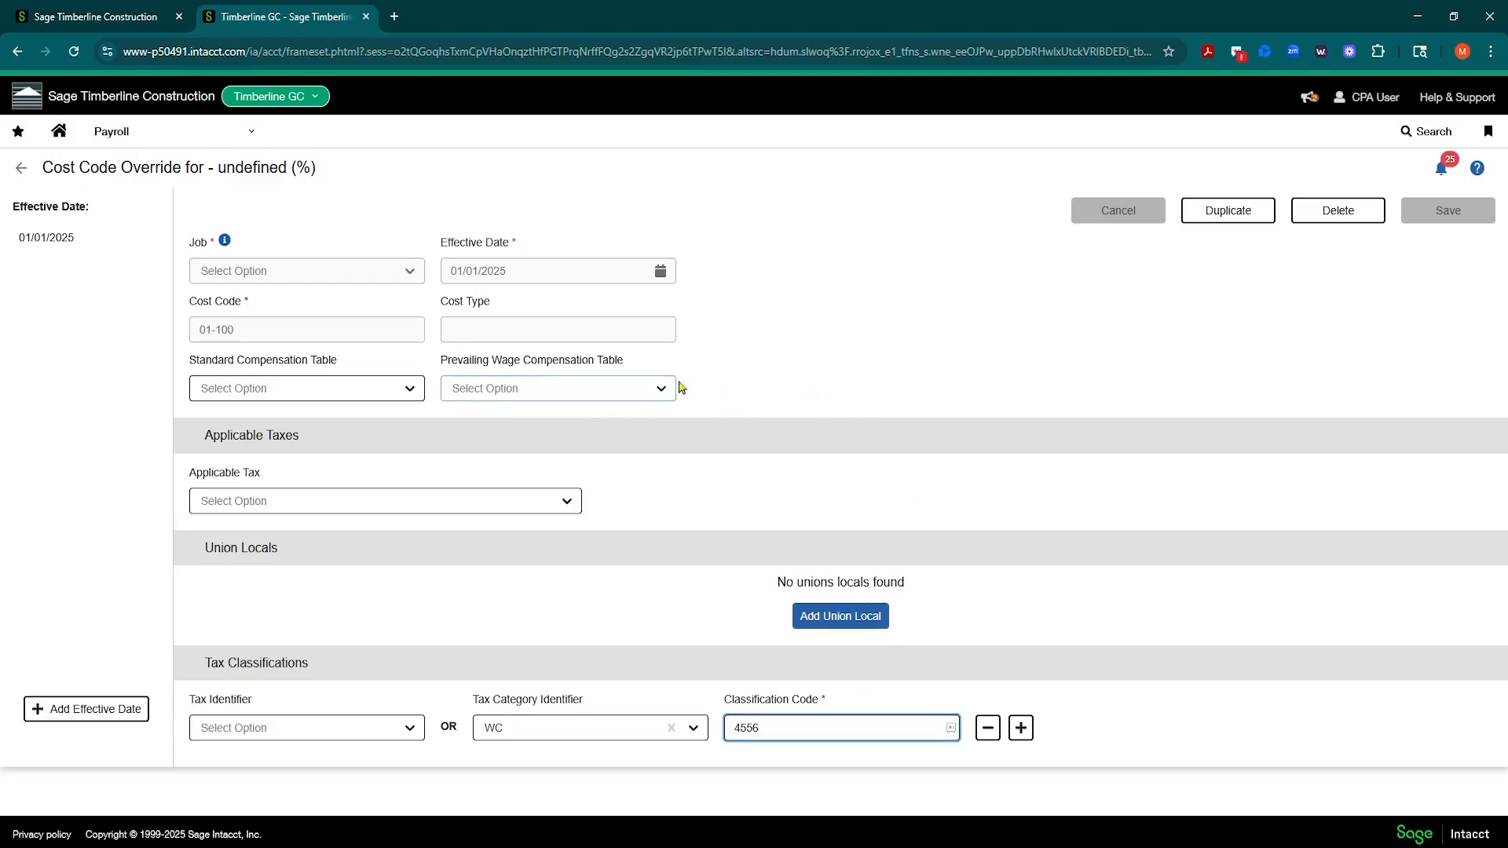
{"action": "left_click", "coordinate": [19, 169]}
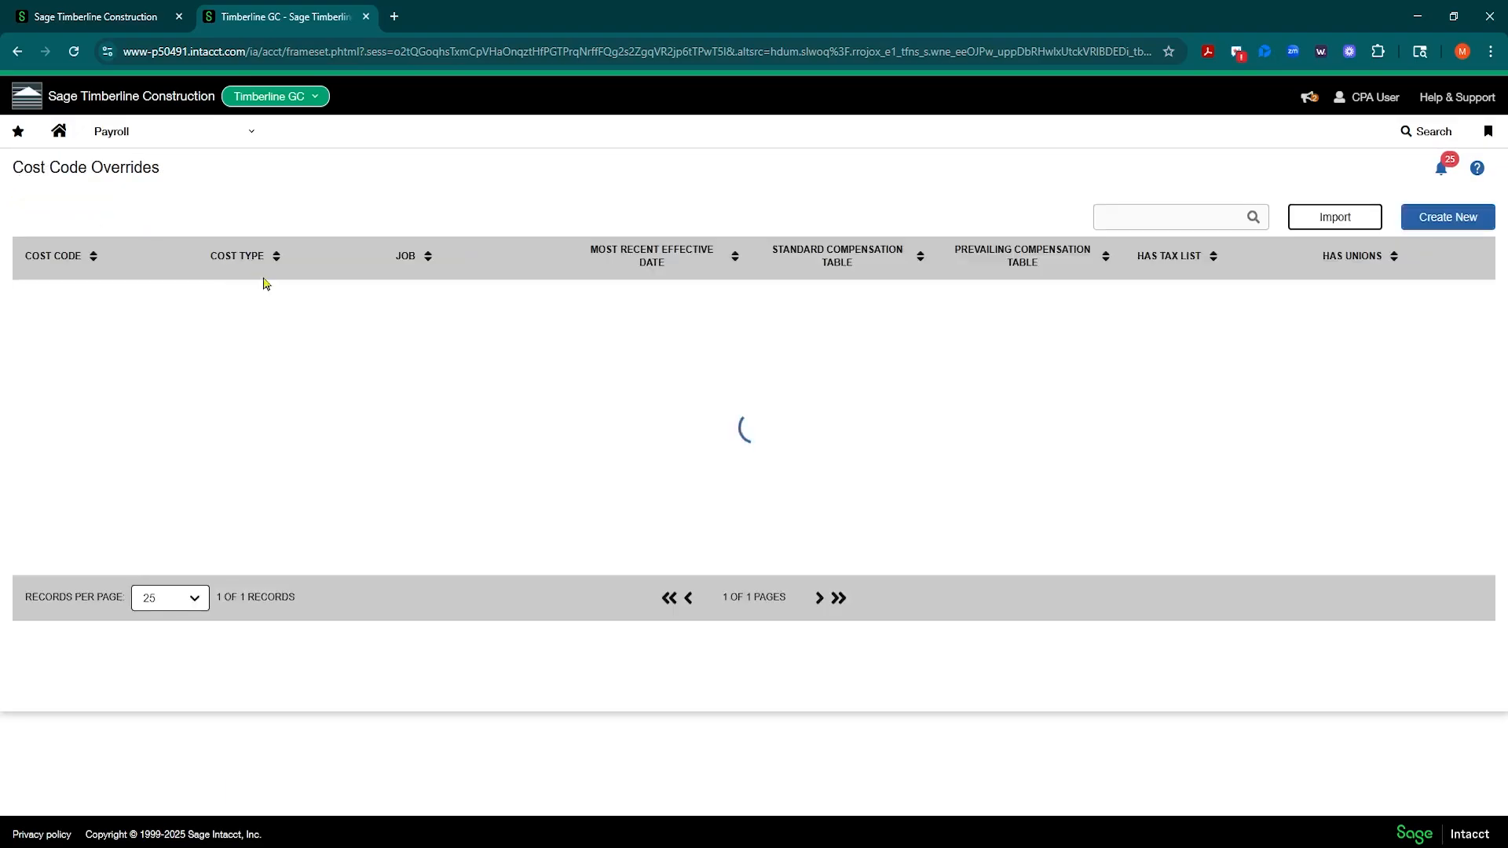